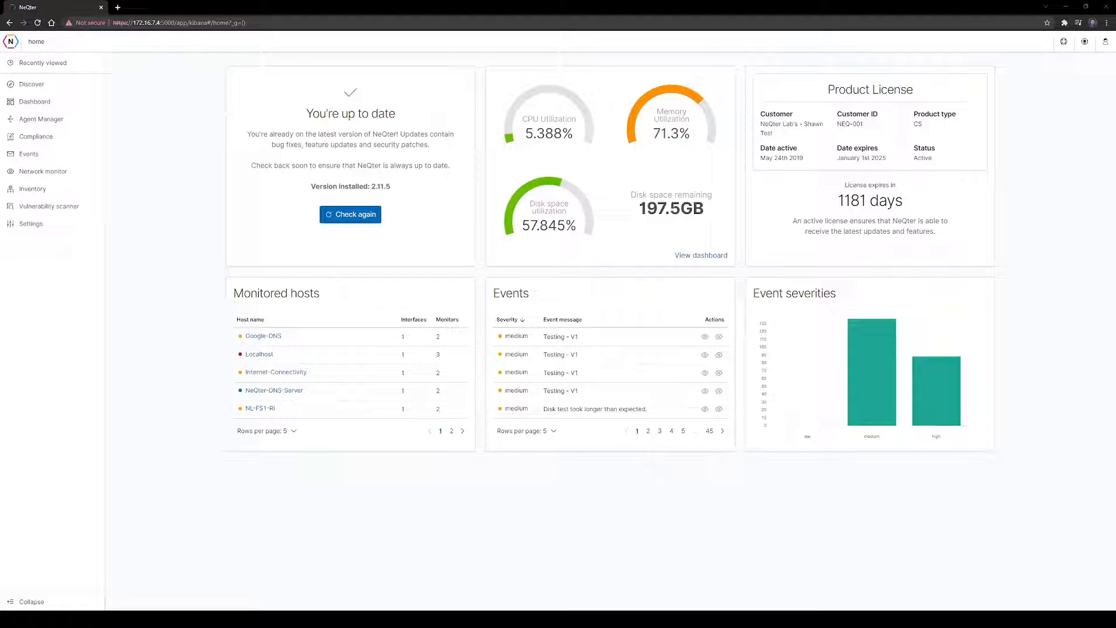
# Open the Compliance tool and bring up the CMMC Level 3 SSP from the system security plans.
pyautogui.click(53, 137)
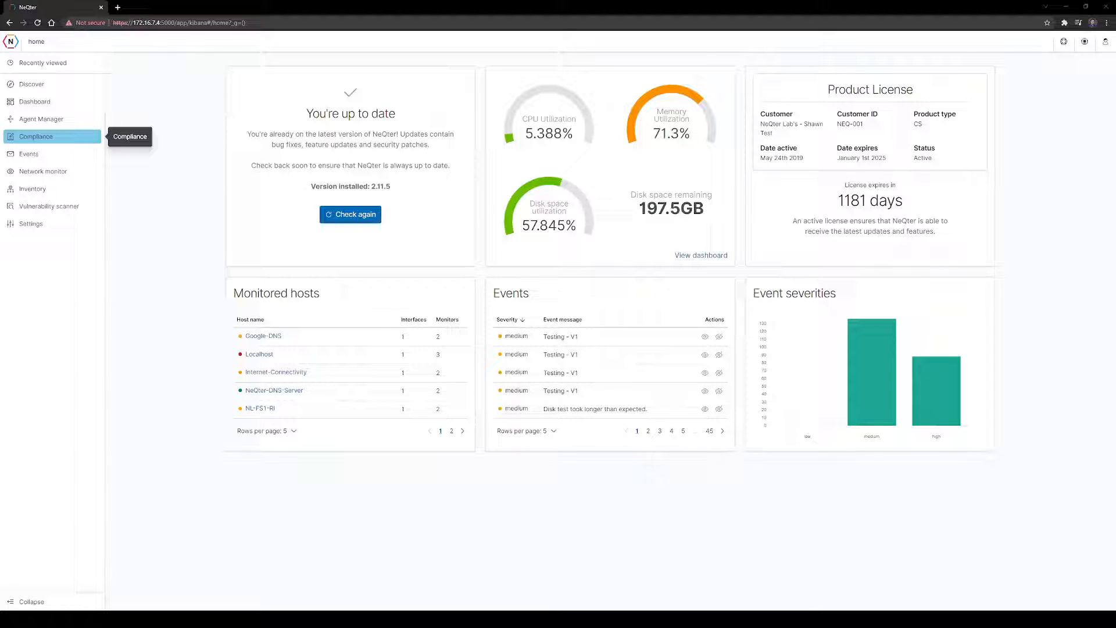
pyautogui.click(53, 118)
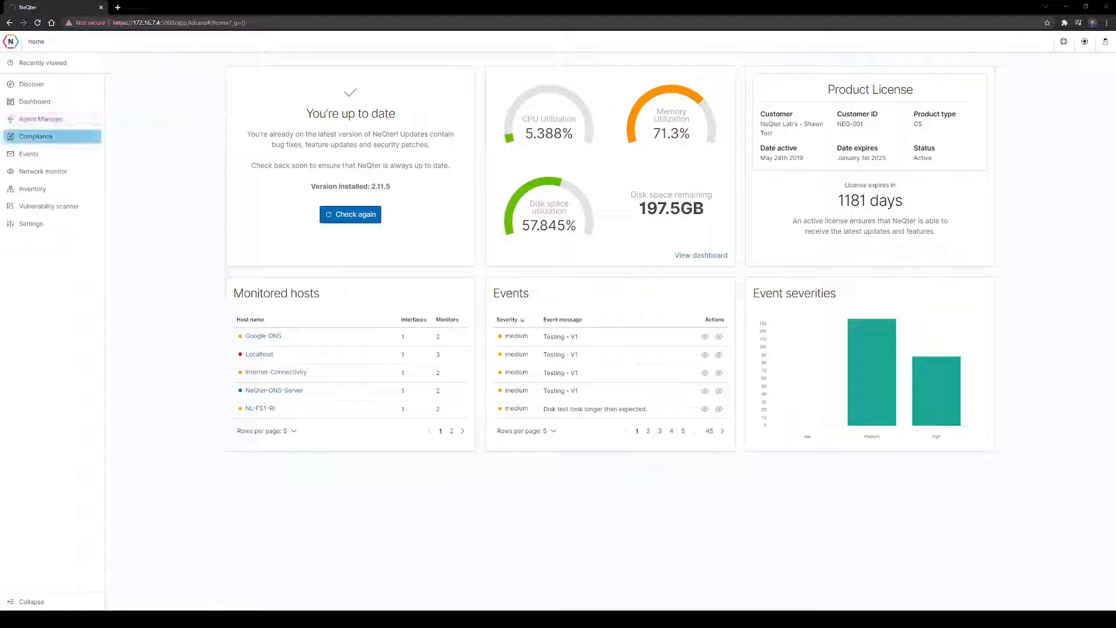
pyautogui.click(57, 137)
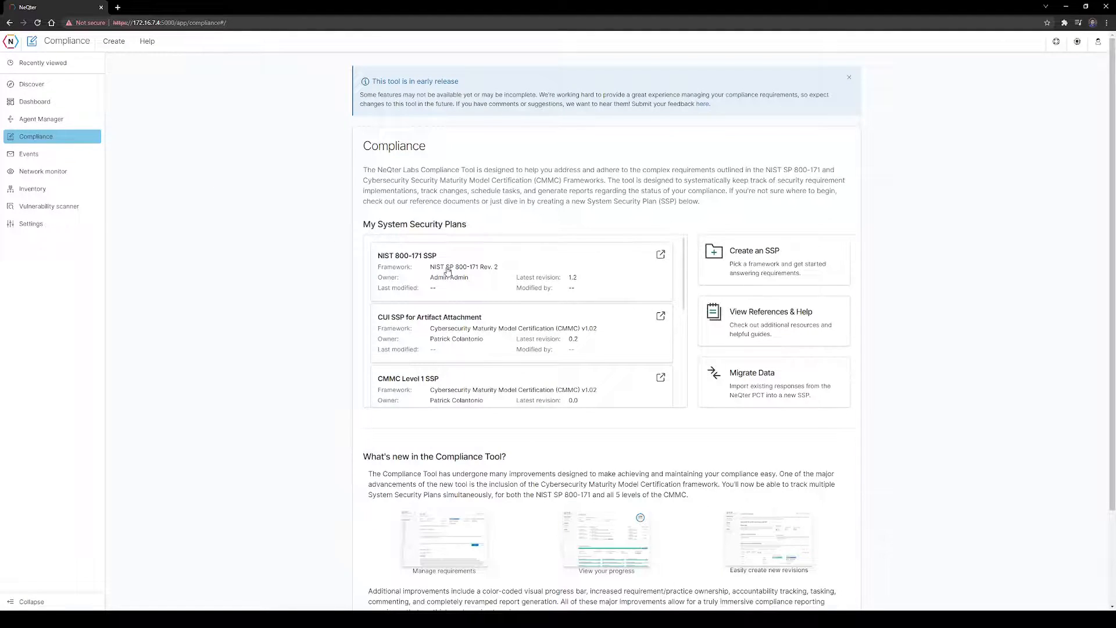
pyautogui.scroll(-4, 448, 270)
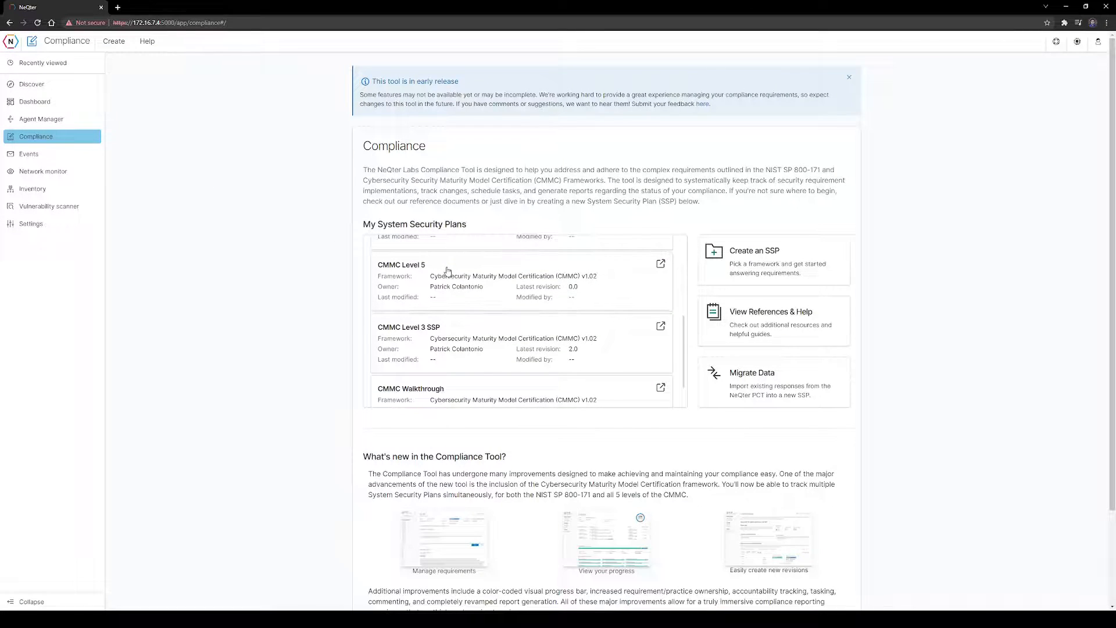
pyautogui.click(423, 331)
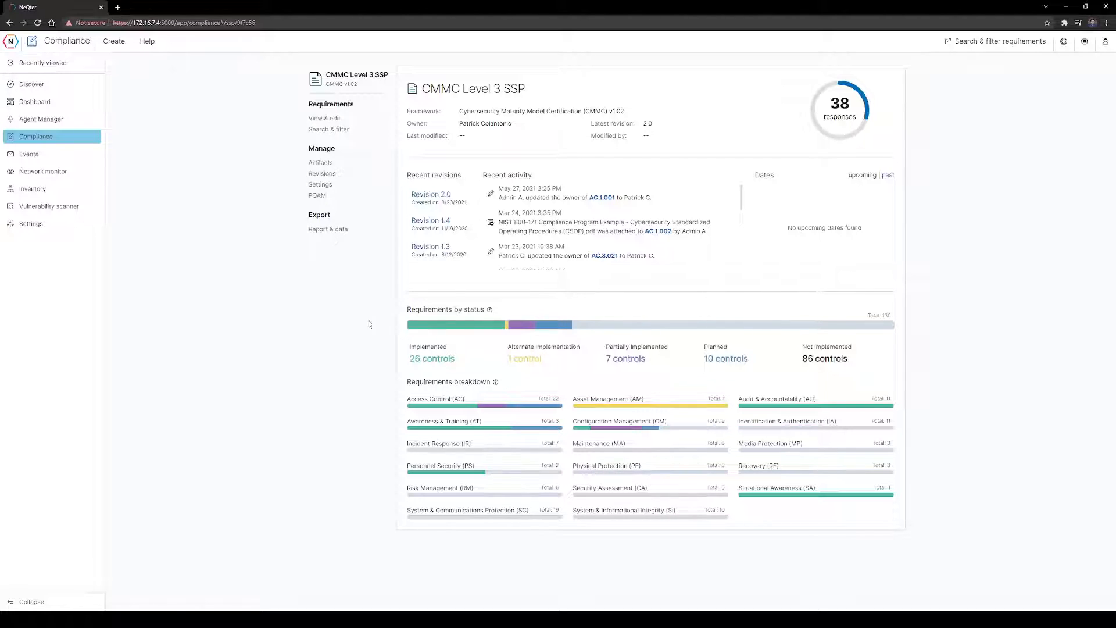
# List the plan's Access Control (AC) requirements and open control AC.1.001 to review its details.
pyautogui.click(434, 399)
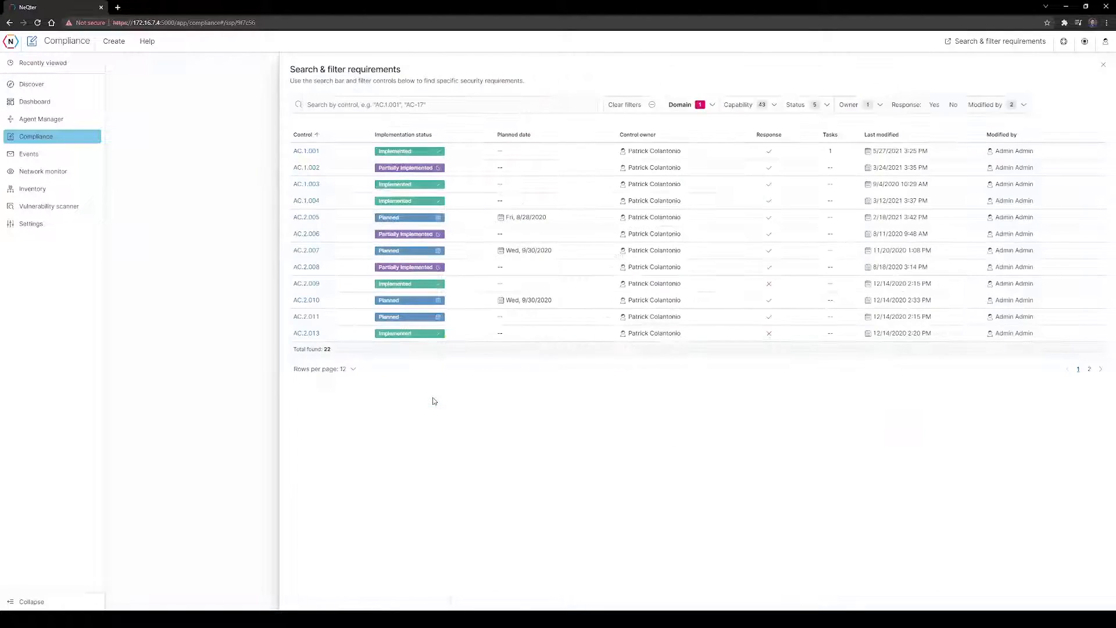
pyautogui.click(309, 152)
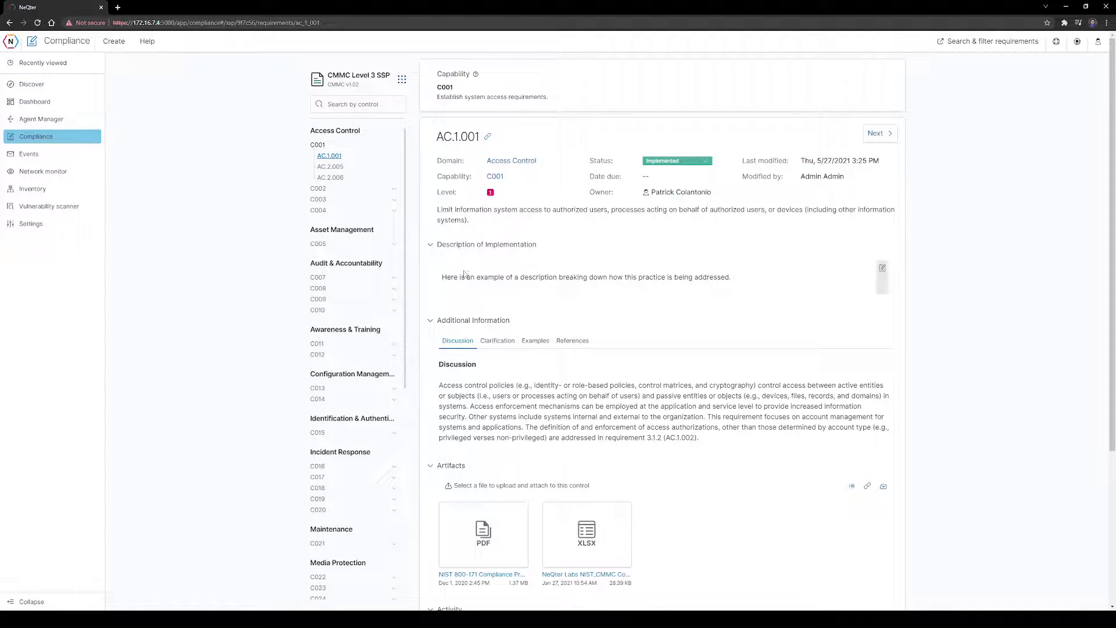
pyautogui.scroll(-2, 465, 274)
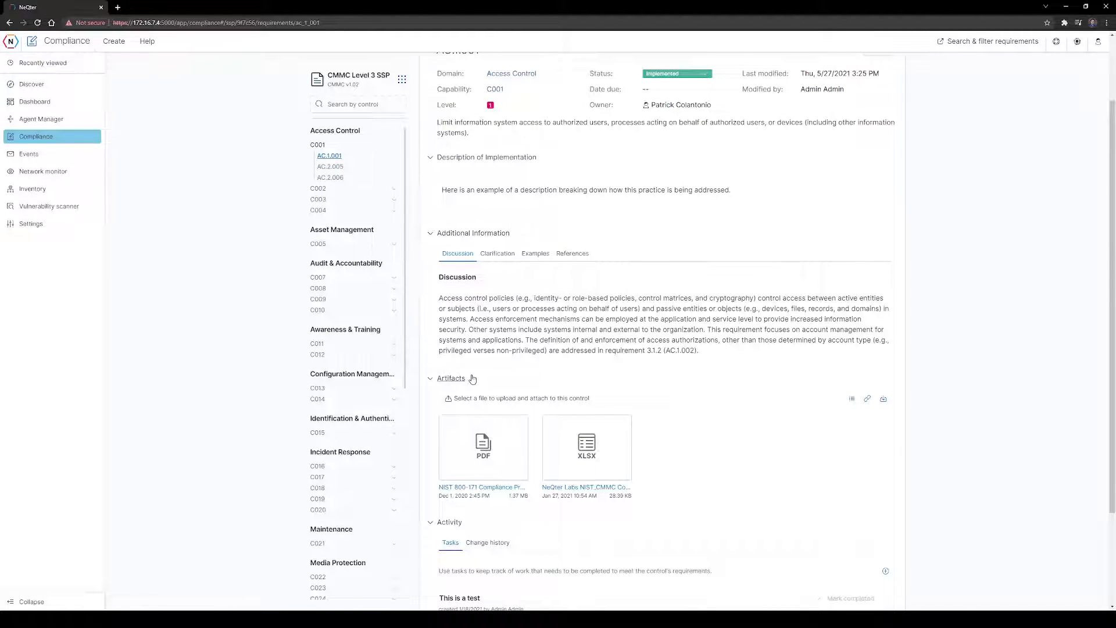
# Browse the existing artifacts available to attach to AC.1.001 and dismiss the list without attaching any.
pyautogui.click(866, 402)
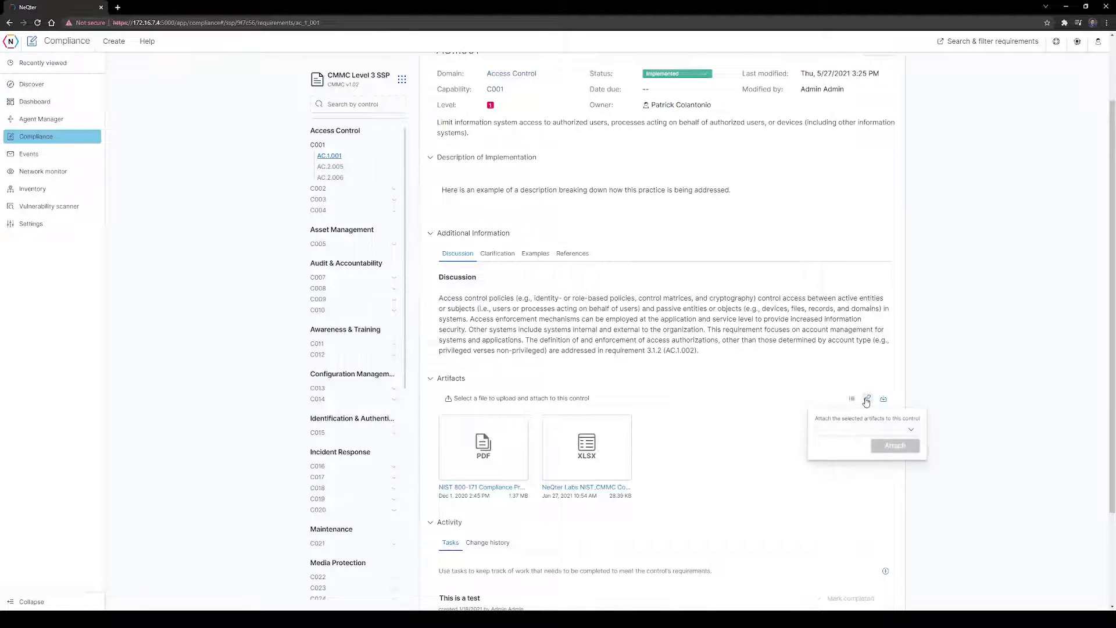
pyautogui.click(871, 430)
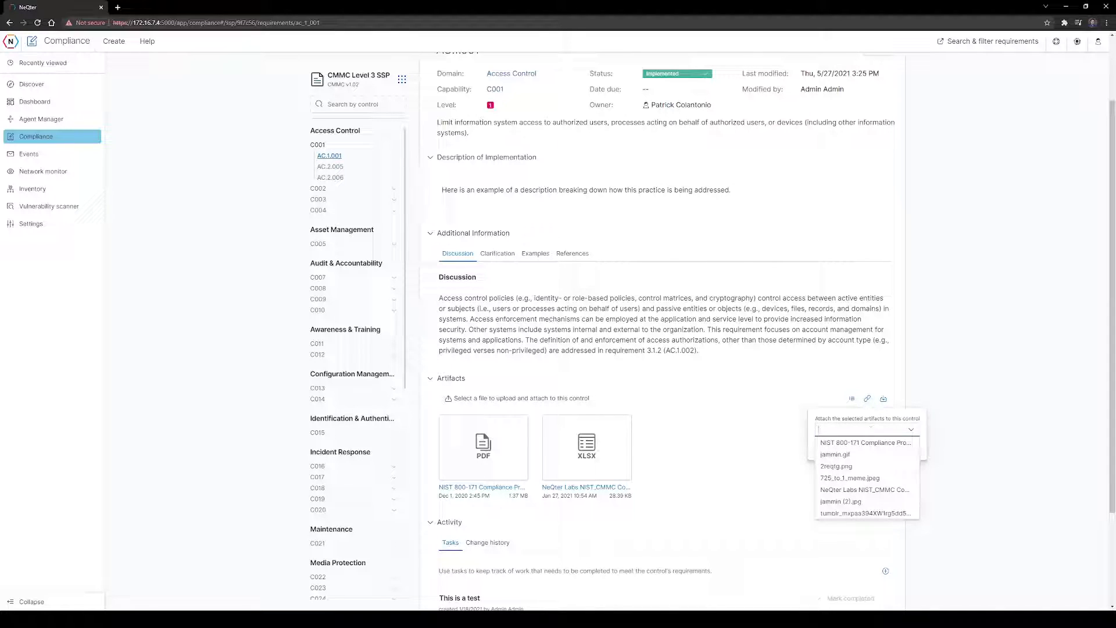
pyautogui.click(767, 429)
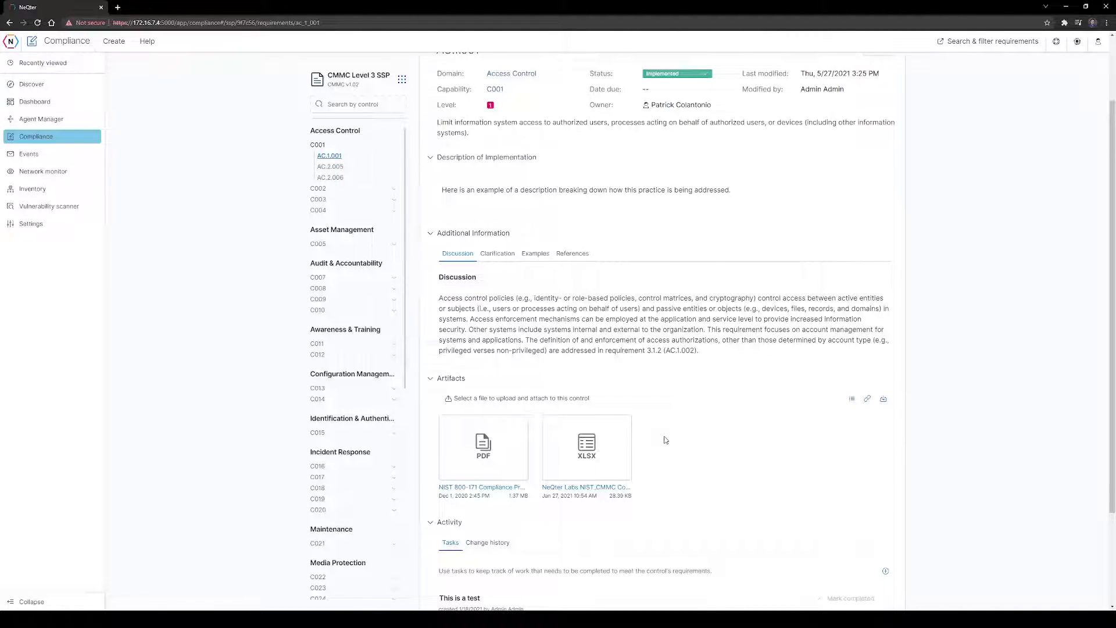
# Preview the attached NIST 800-171 Compliance Program Example CSOP PDF, look through its pages, and close it.
pyautogui.click(503, 452)
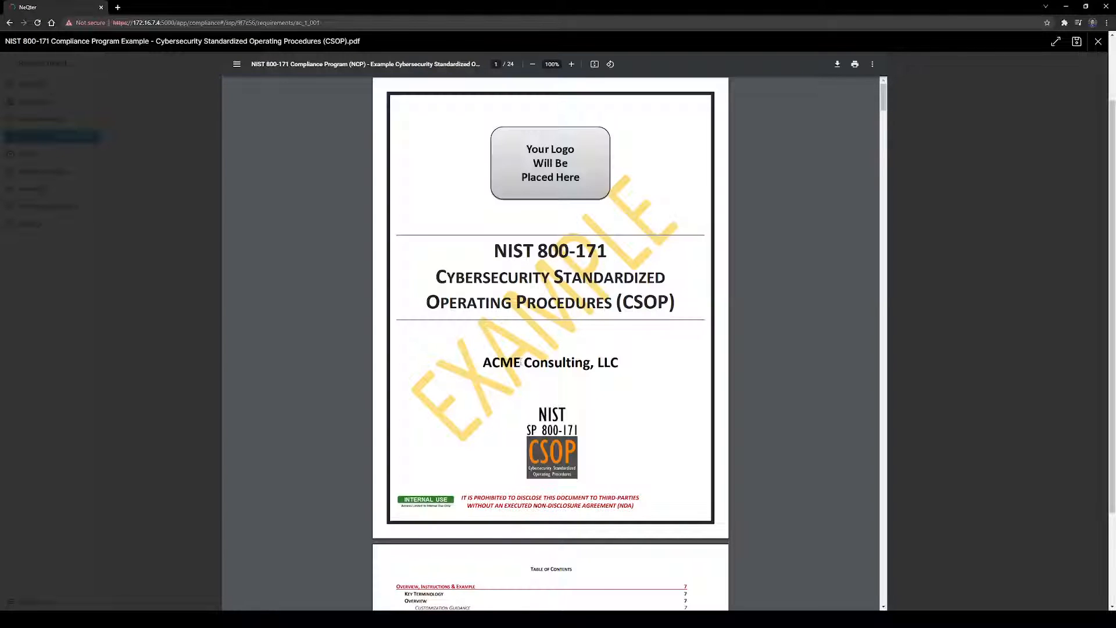
pyautogui.scroll(-20, 640, 326)
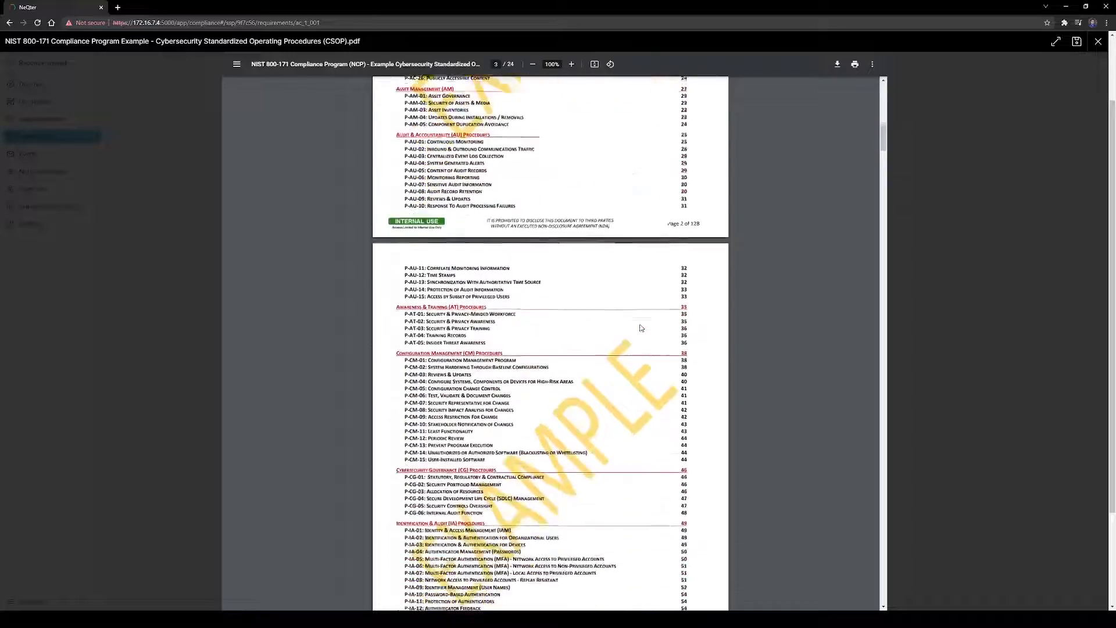
pyautogui.scroll(-20, 640, 326)
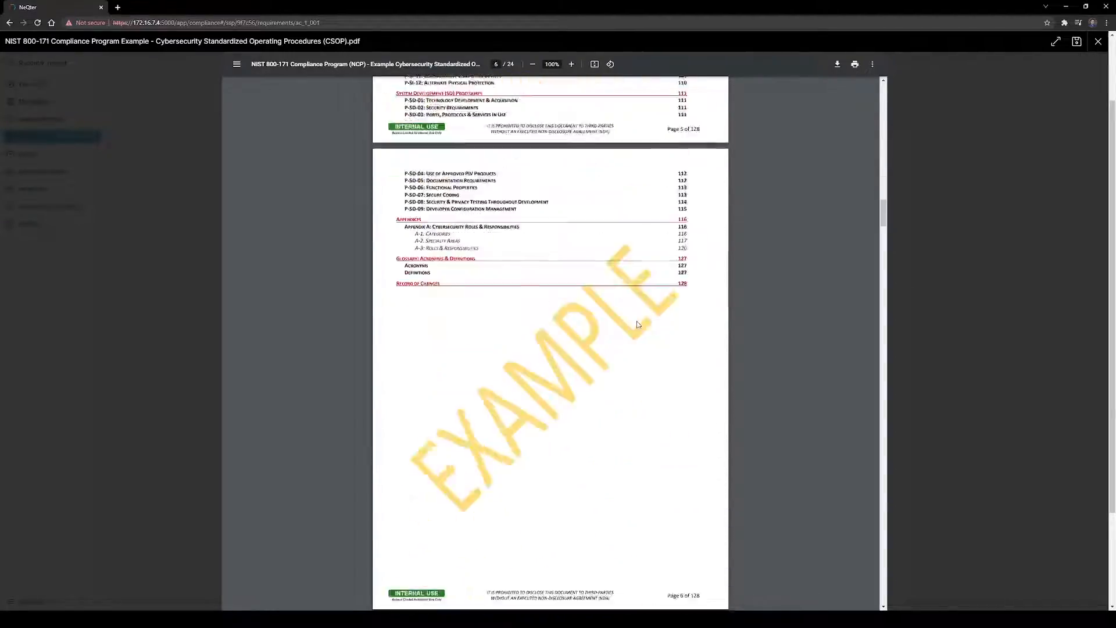
pyautogui.scroll(-7, 638, 323)
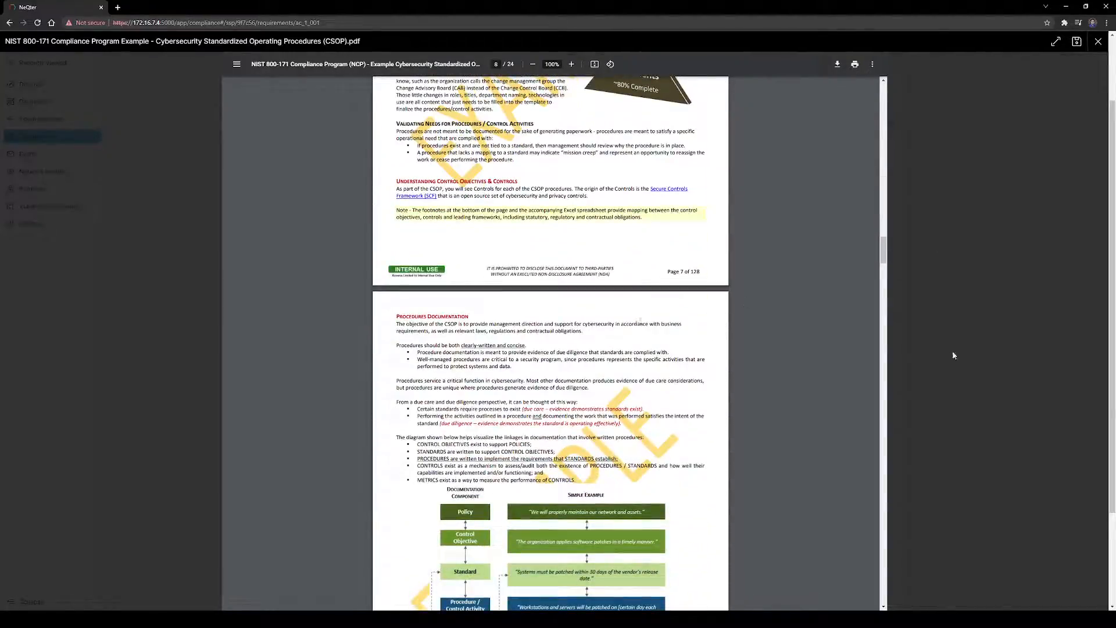
pyautogui.click(954, 355)
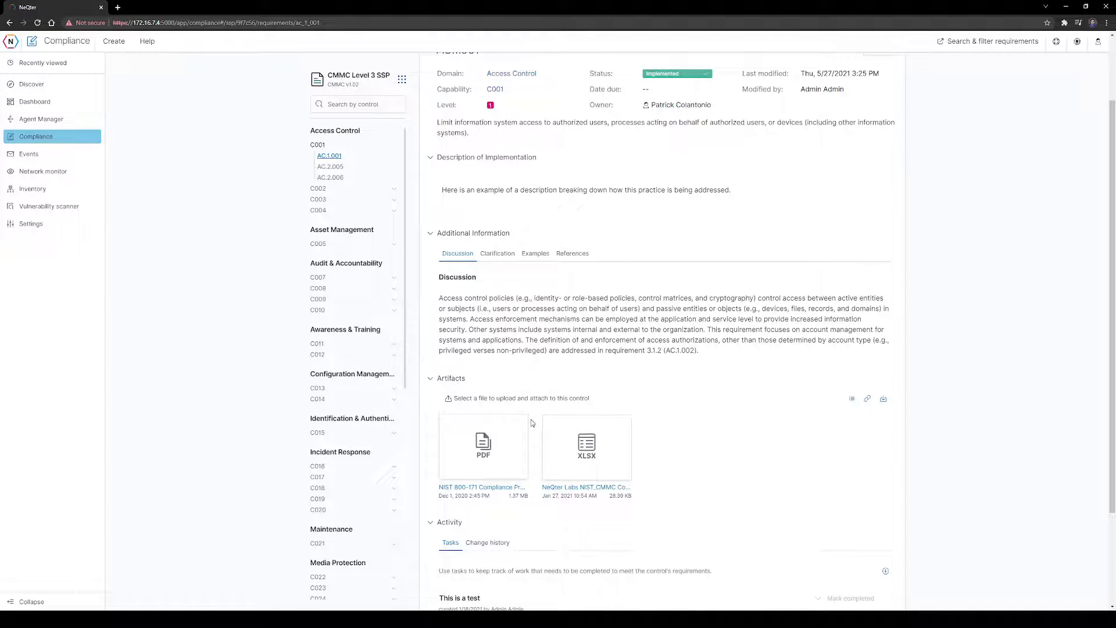
# Show the change history in the Activity section of AC.1.001 and review its second page.
pyautogui.scroll(-1, 592, 444)
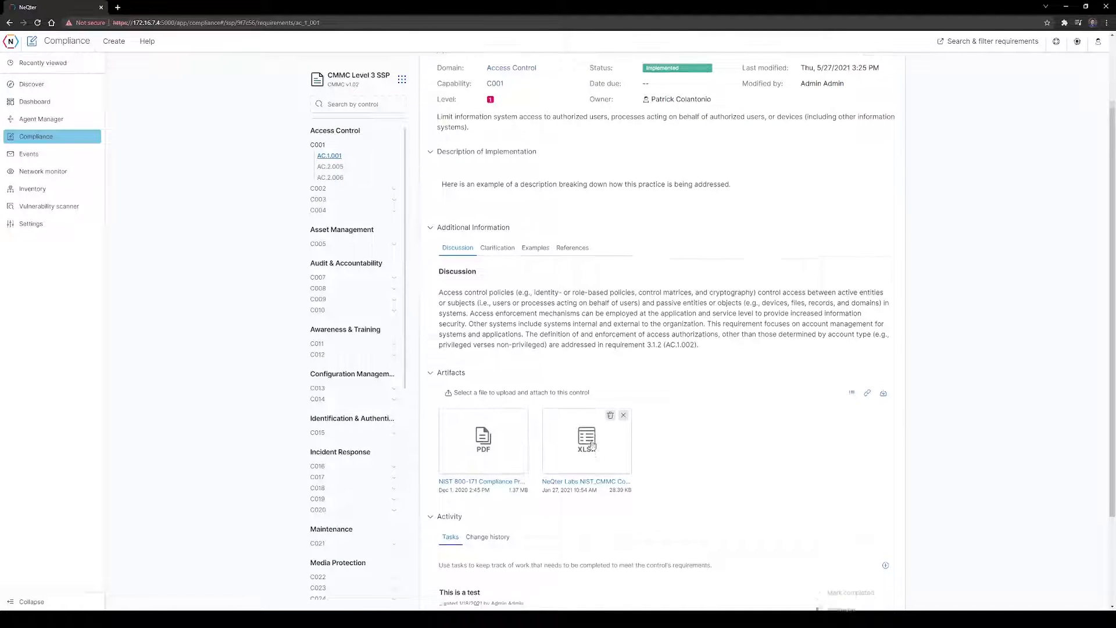
pyautogui.scroll(-2, 593, 444)
pyautogui.click(486, 456)
pyautogui.scroll(-1, 484, 486)
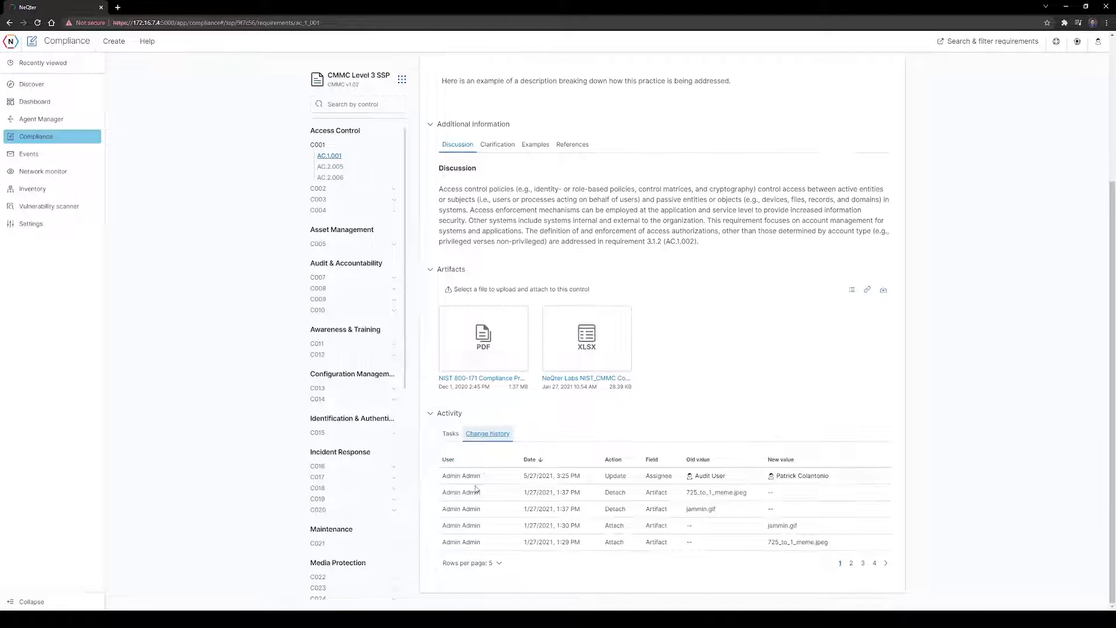
pyautogui.click(851, 564)
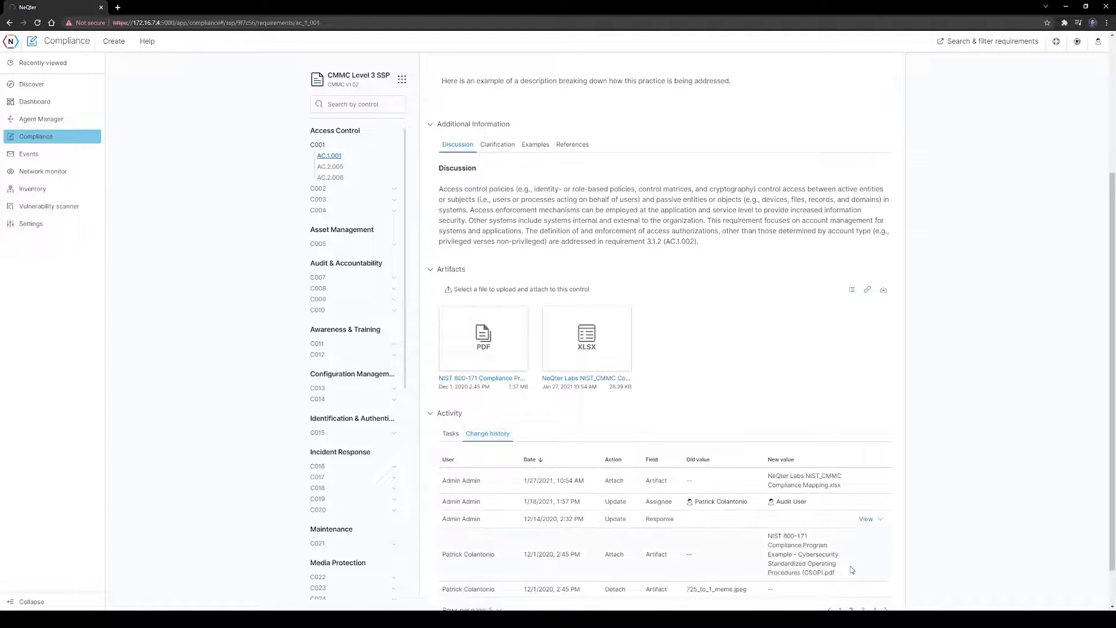
pyautogui.scroll(-1, 756, 546)
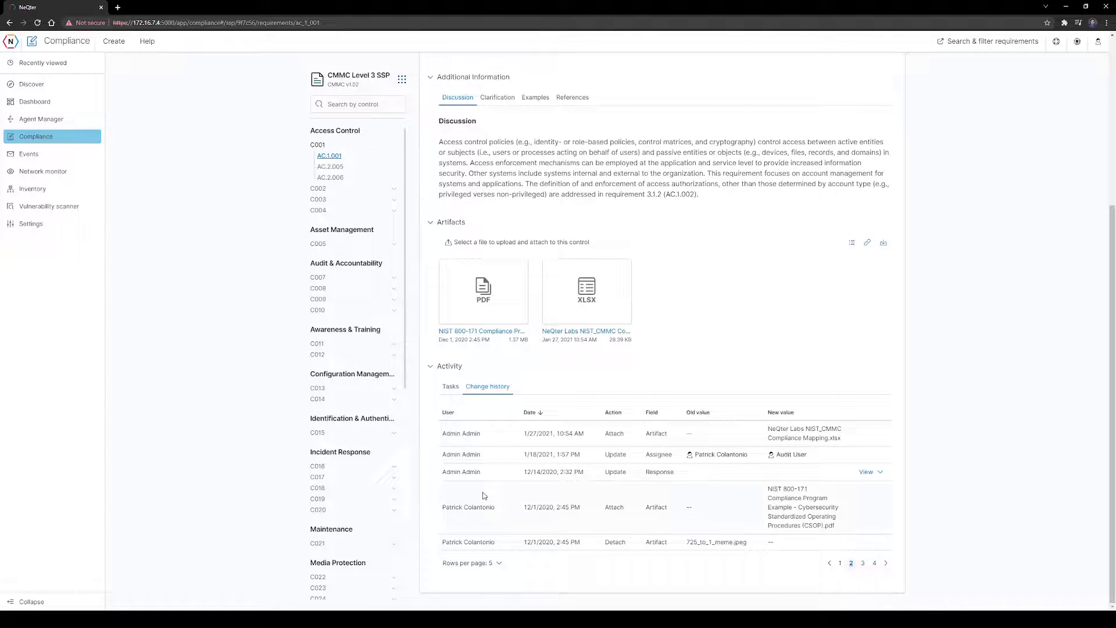
# Return to the CMMC Level 3 SSP overview and open its artifact management page.
pyautogui.scroll(5, 279, 349)
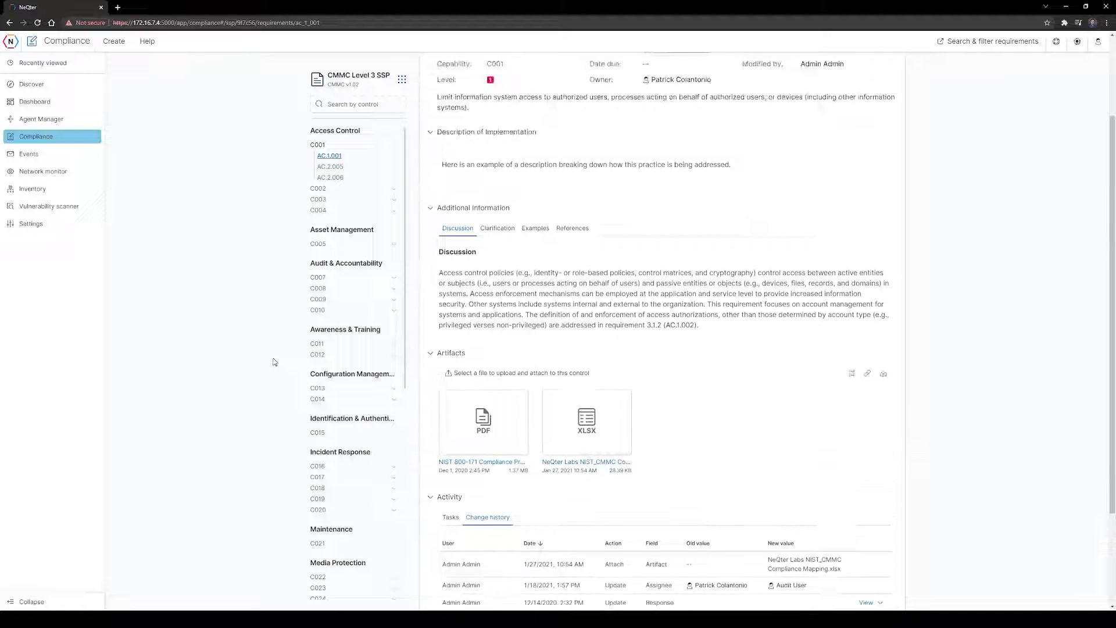
pyautogui.click(317, 82)
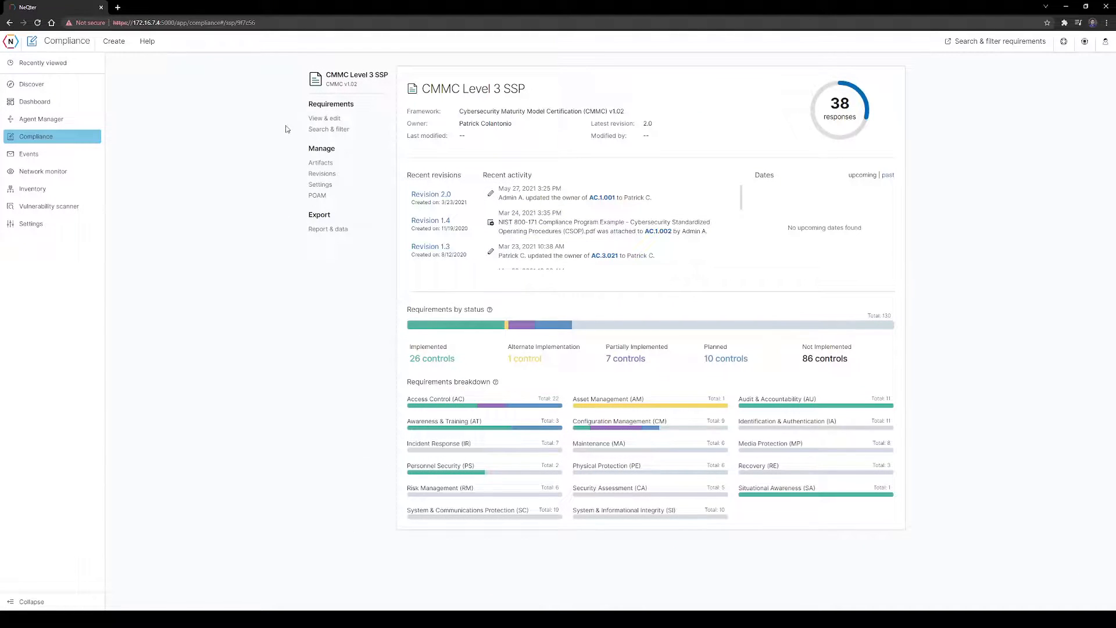
pyautogui.click(314, 167)
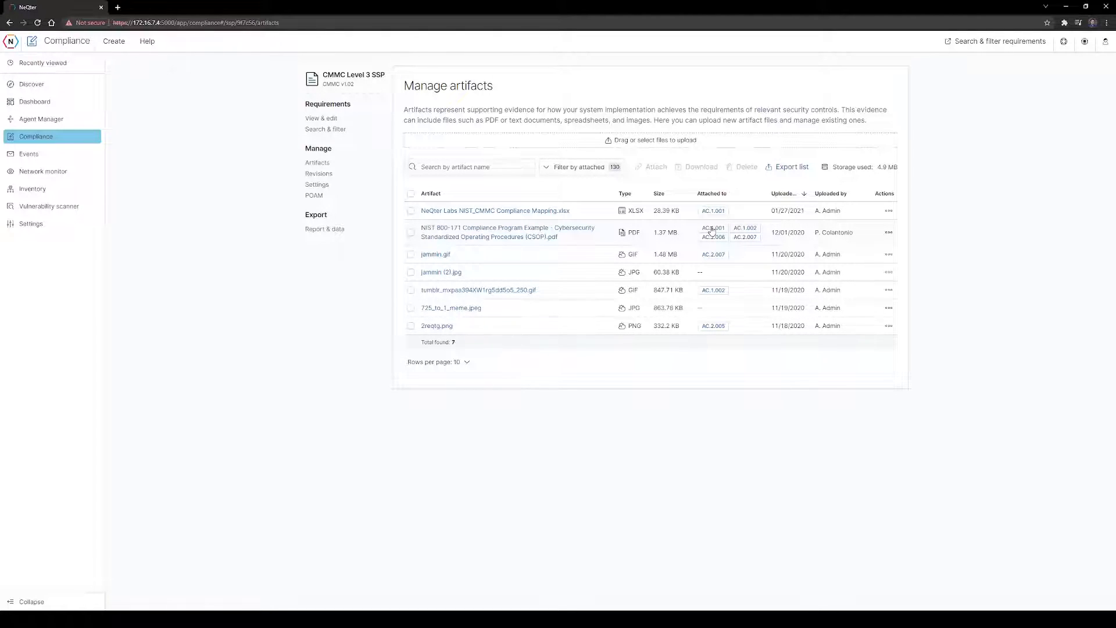
# Open NeQter Labs NIST_CMMC Compliance Mapping.xlsx for editing, browse the controls it can be attached to, and close without saving.
pyautogui.click(890, 212)
pyautogui.click(849, 193)
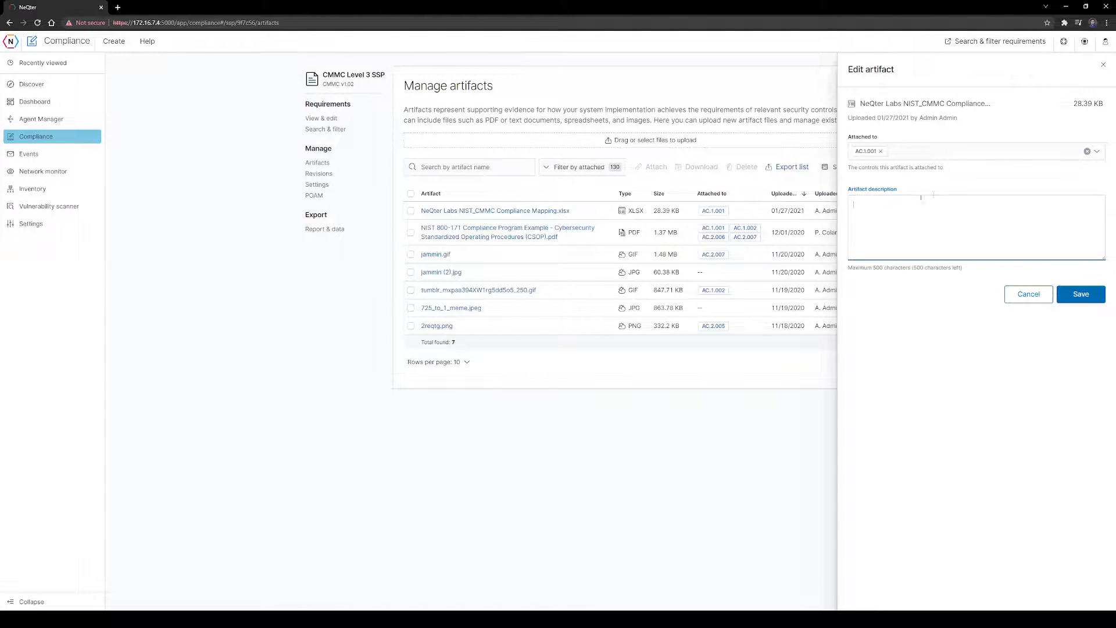
pyautogui.click(1097, 151)
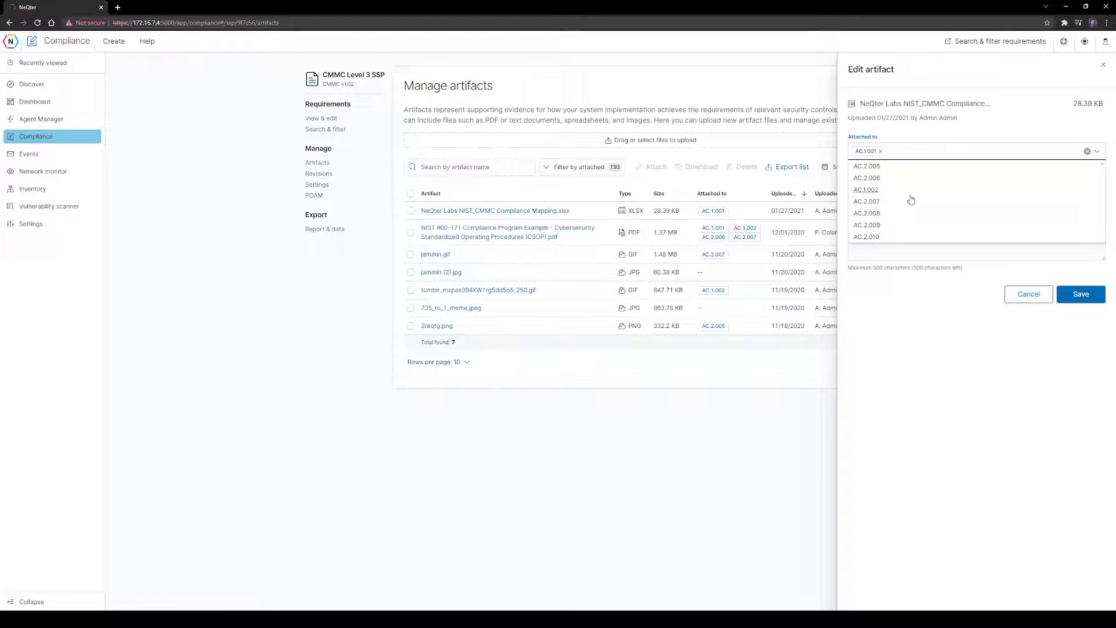
pyautogui.scroll(-1, 873, 215)
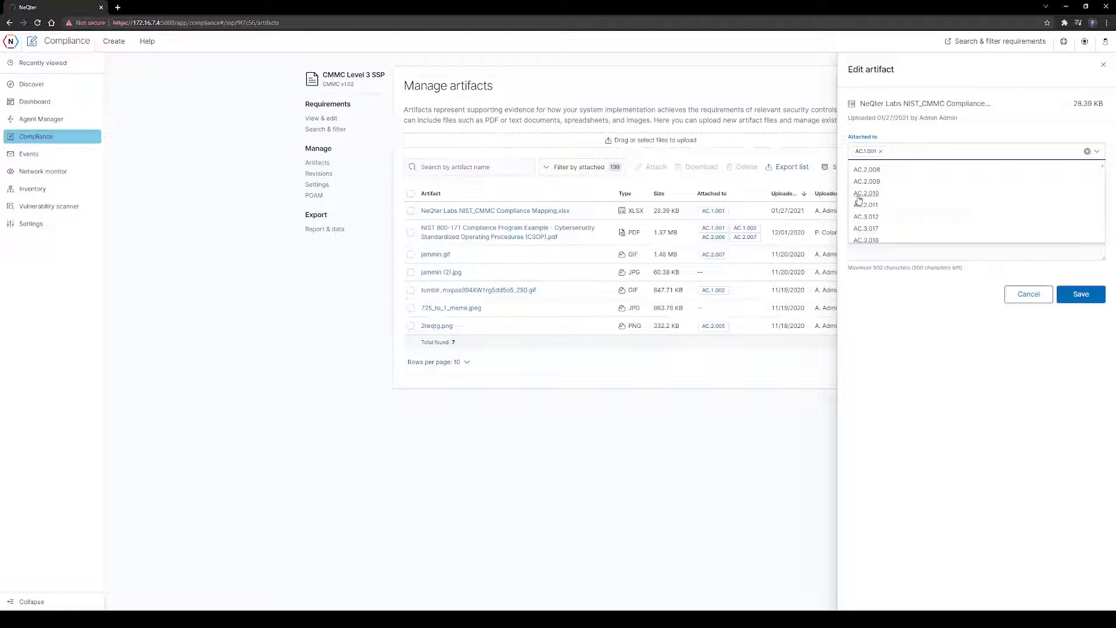
pyautogui.click(751, 192)
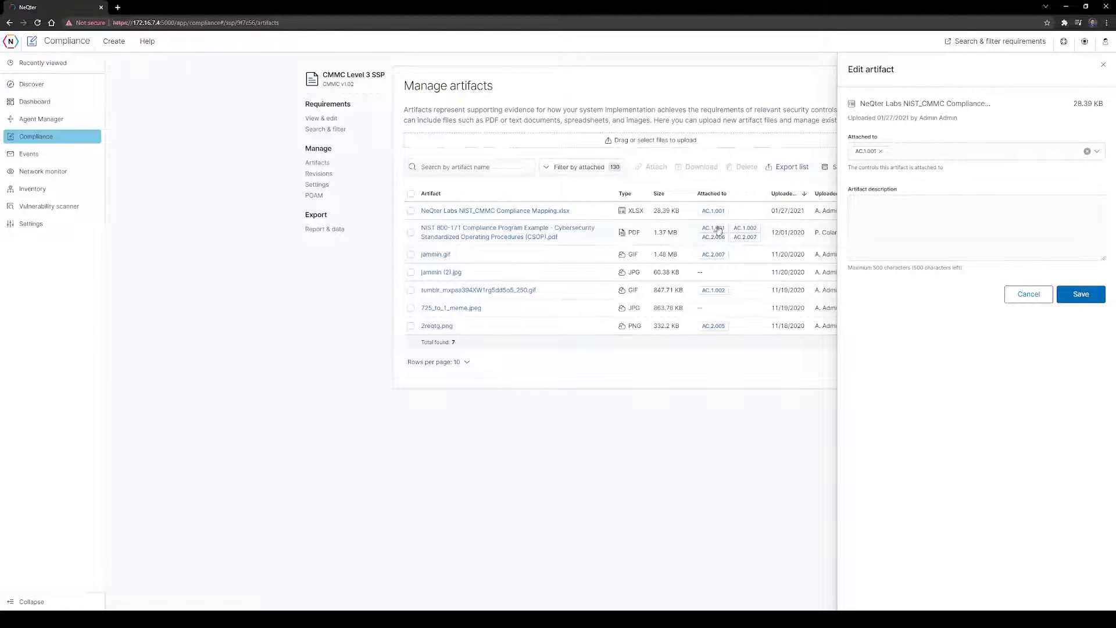
pyautogui.click(1104, 64)
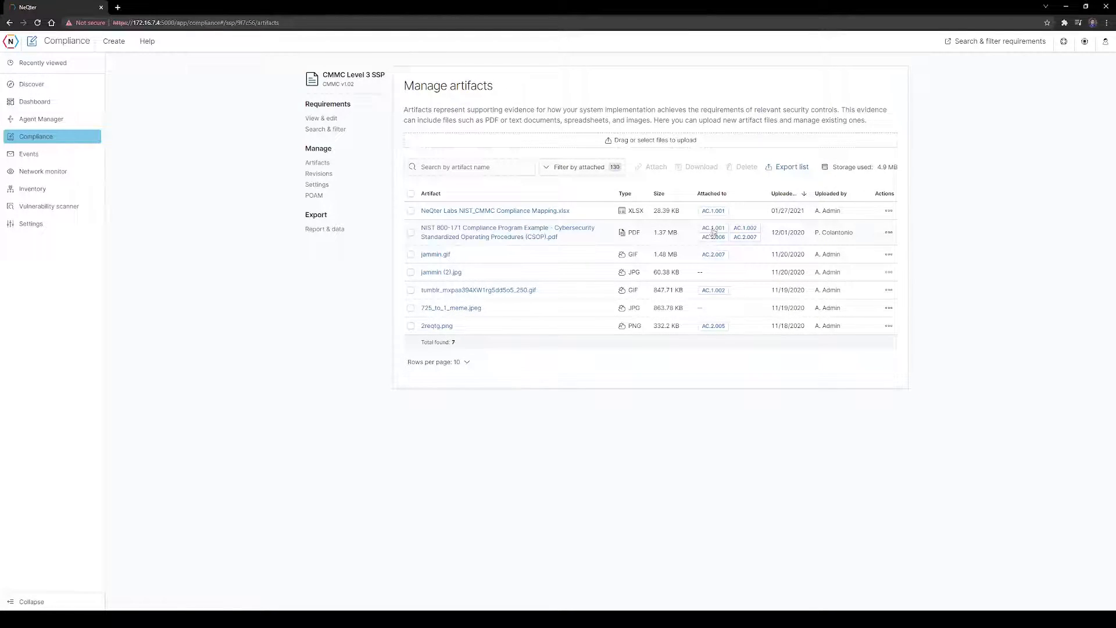
# Go to control AC.1.001 from the CSOP PDF's attached controls and check its list of attachable artifacts.
pyautogui.click(714, 230)
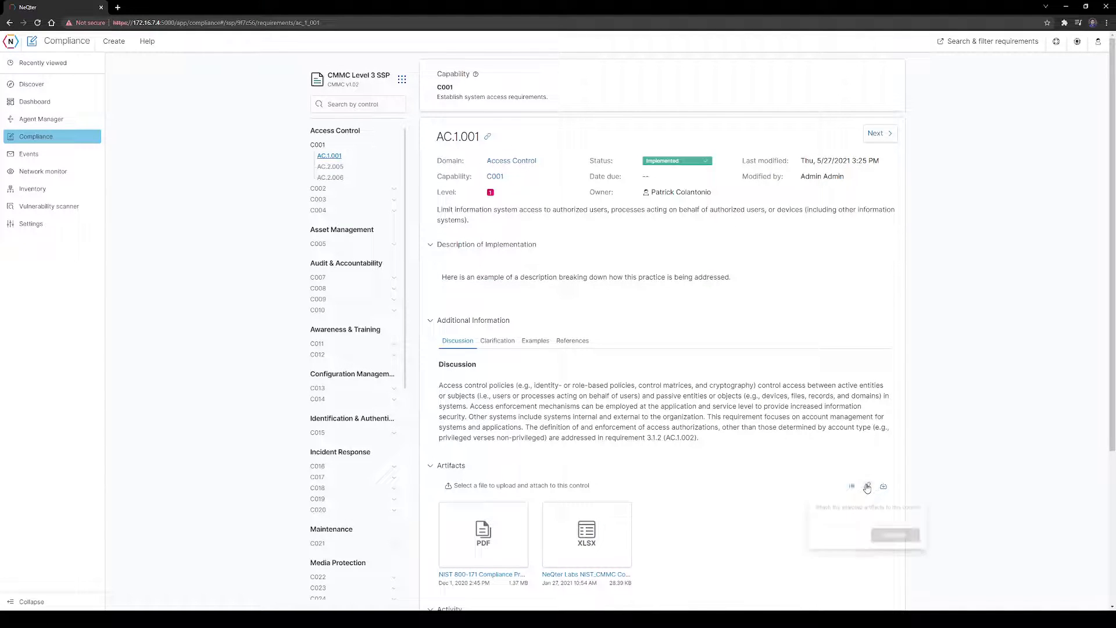
pyautogui.click(857, 518)
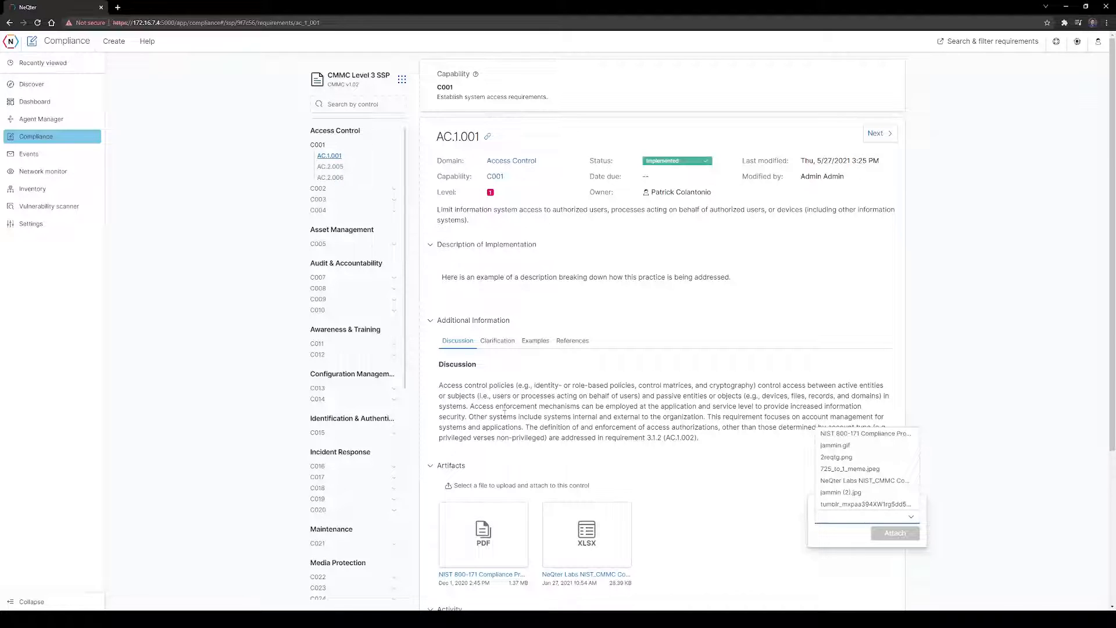
pyautogui.click(231, 402)
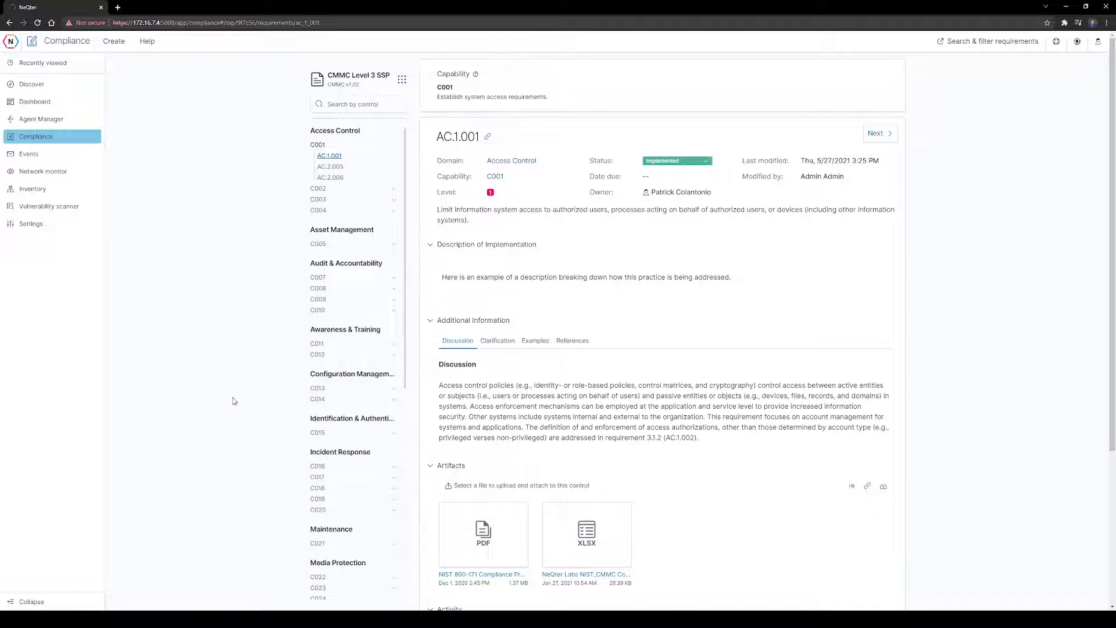
# Generate a PDF export of the CMMC Level 3 SSP using the Draft source.
pyautogui.click(318, 80)
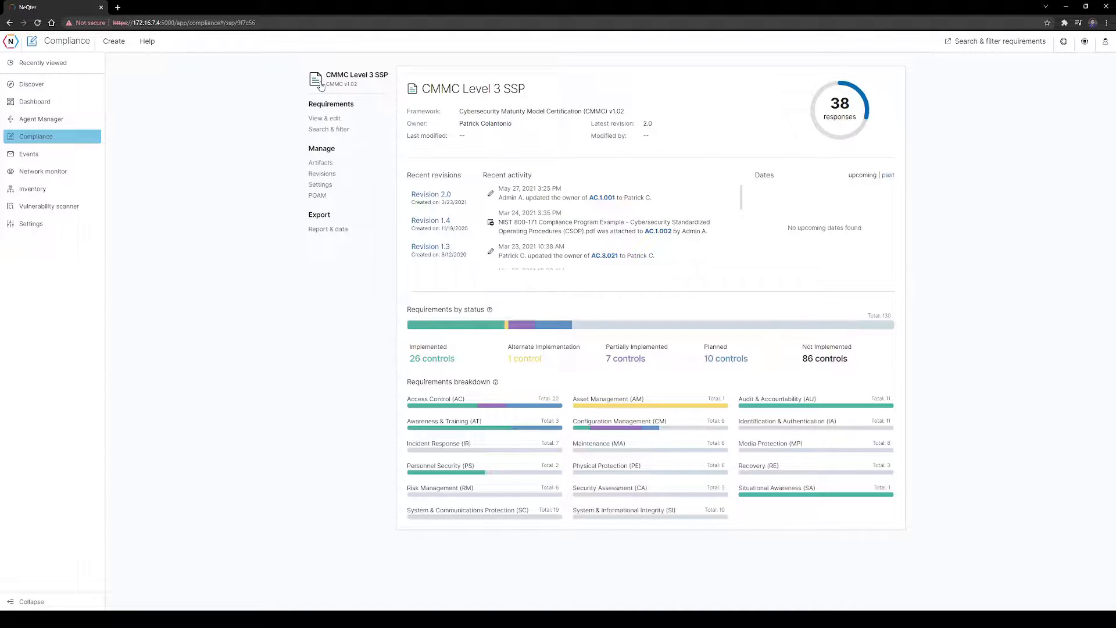
pyautogui.click(327, 230)
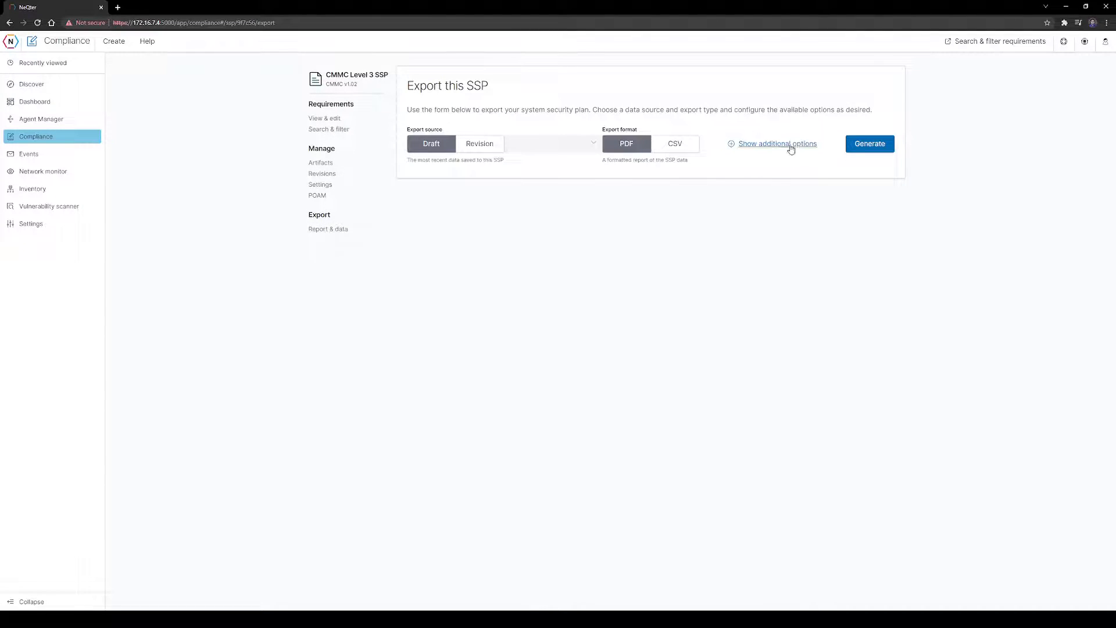
pyautogui.click(862, 141)
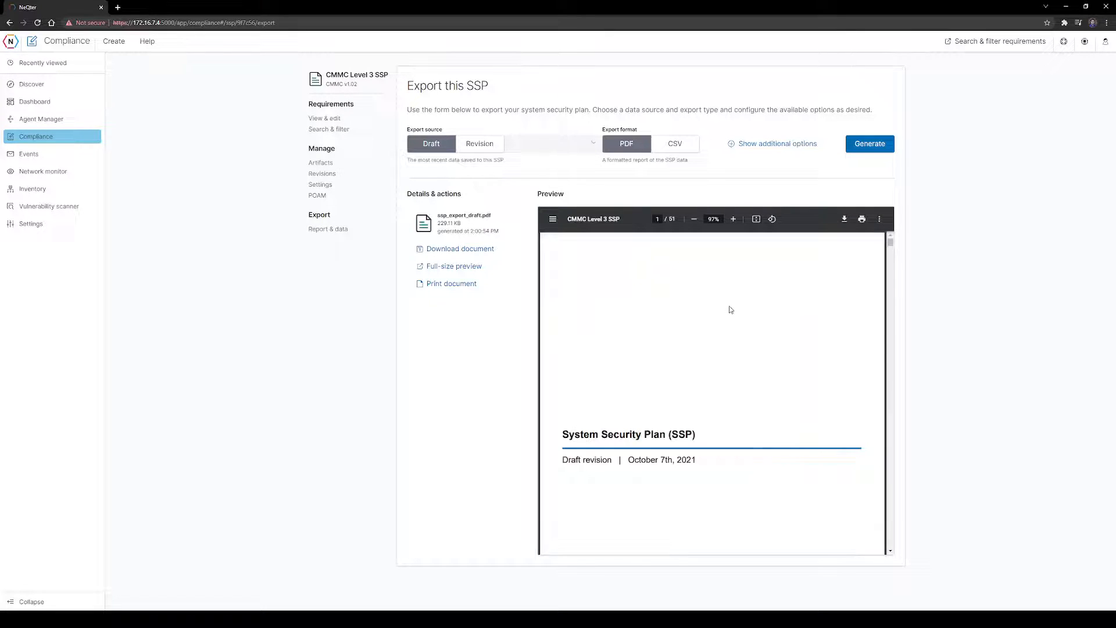
# Look through the generated SSP report preview as far as the Appendix A revision history.
pyautogui.moveTo(891, 246); pyautogui.dragTo(888, 498)
pyautogui.scroll(-15, 750, 448)
pyautogui.scroll(-20, 747, 440)
pyautogui.scroll(5, 746, 443)
pyautogui.scroll(-20, 739, 445)
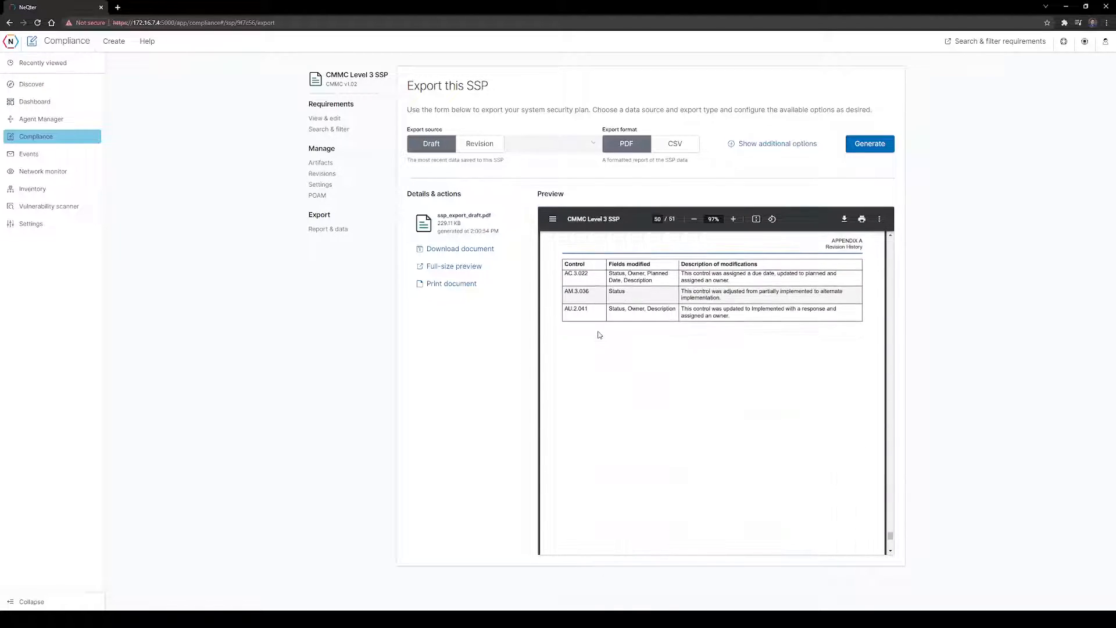
# Look through the report preview's Appendix B artifacts, the table of contents and the AC.1.001 practice entry.
pyautogui.scroll(-8, 600, 335)
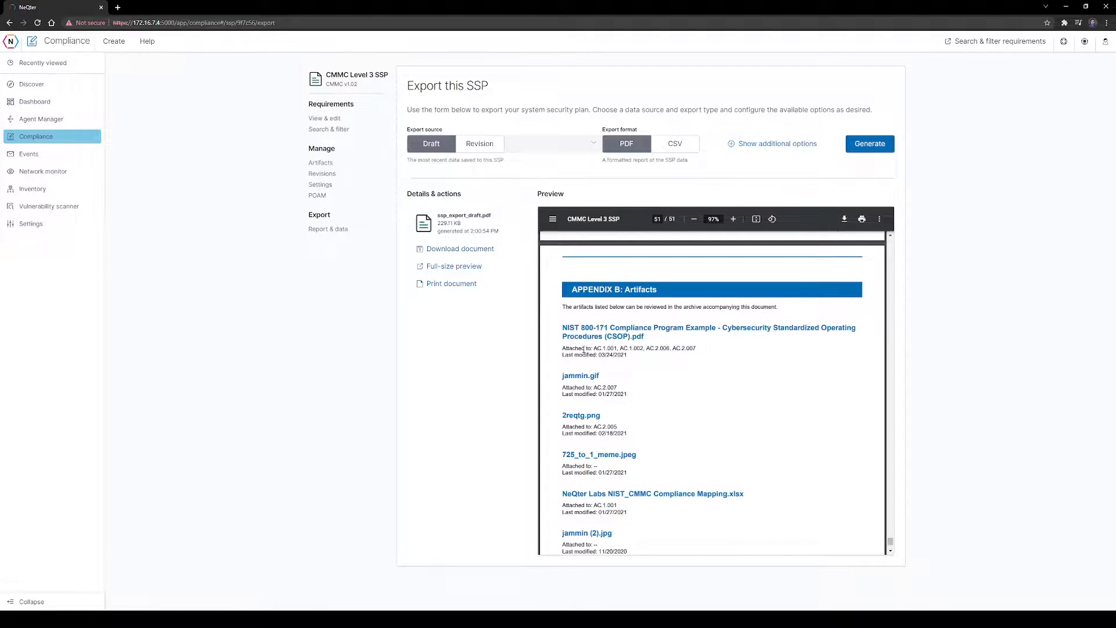
pyautogui.moveTo(890, 541); pyautogui.dragTo(873, 234)
pyautogui.scroll(-15, 624, 411)
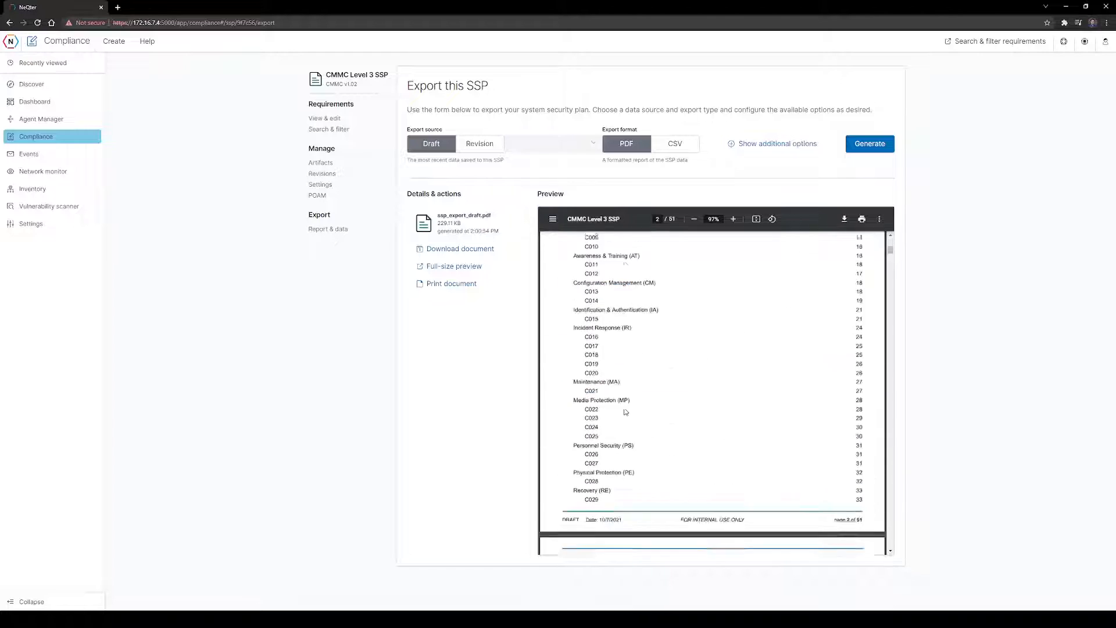
pyautogui.scroll(-3, 625, 411)
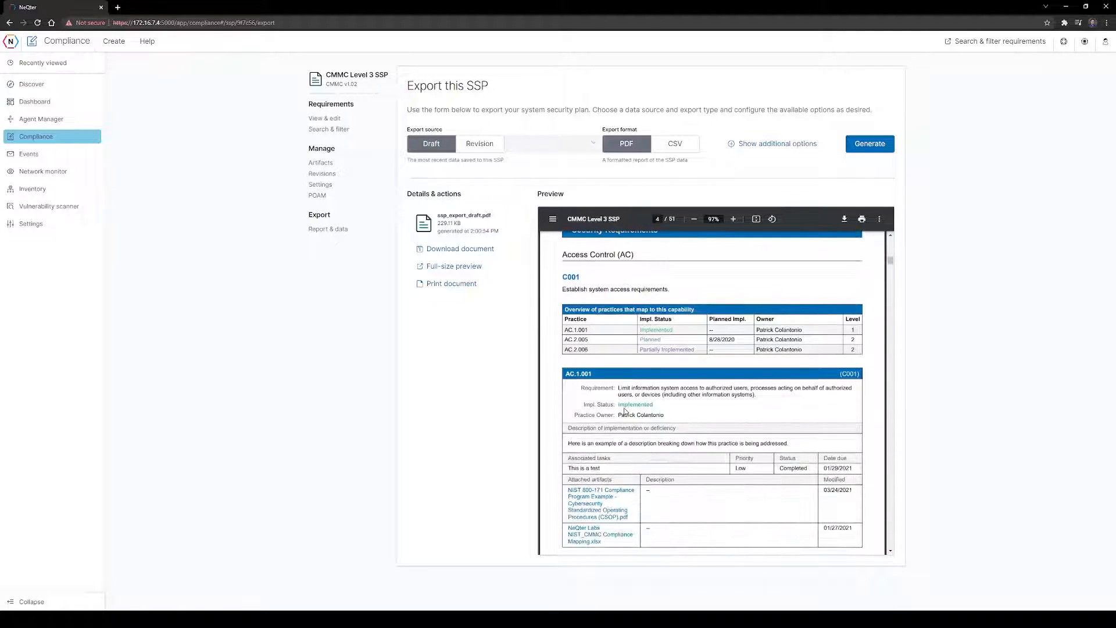
pyautogui.scroll(-1, 600, 410)
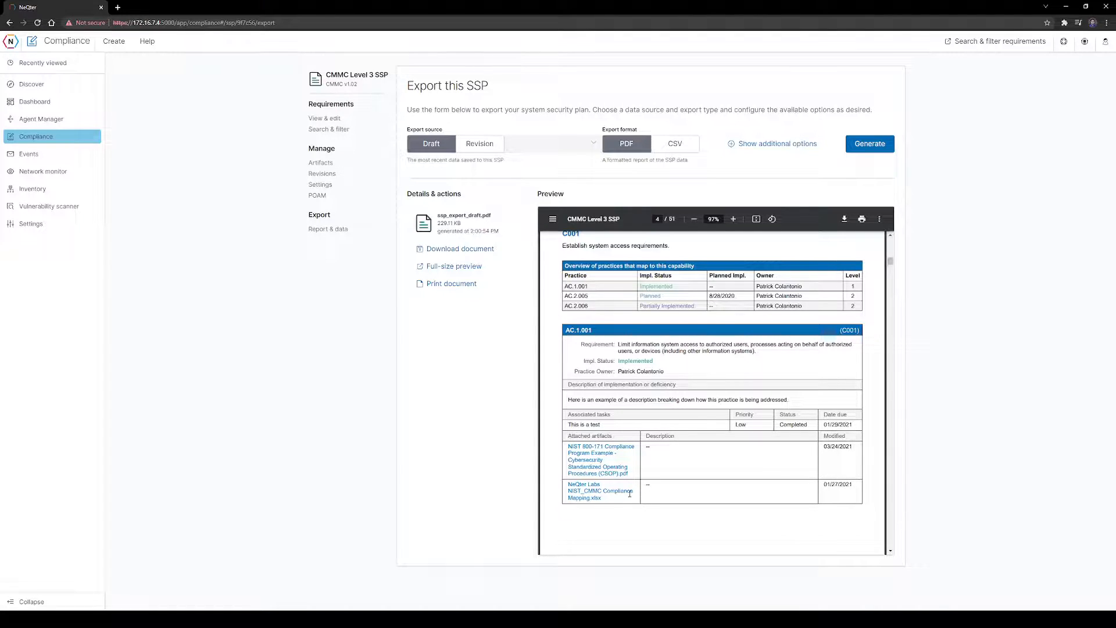
# Generate a PDF export of the SSP using Revision 2.0 as the source.
pyautogui.click(486, 146)
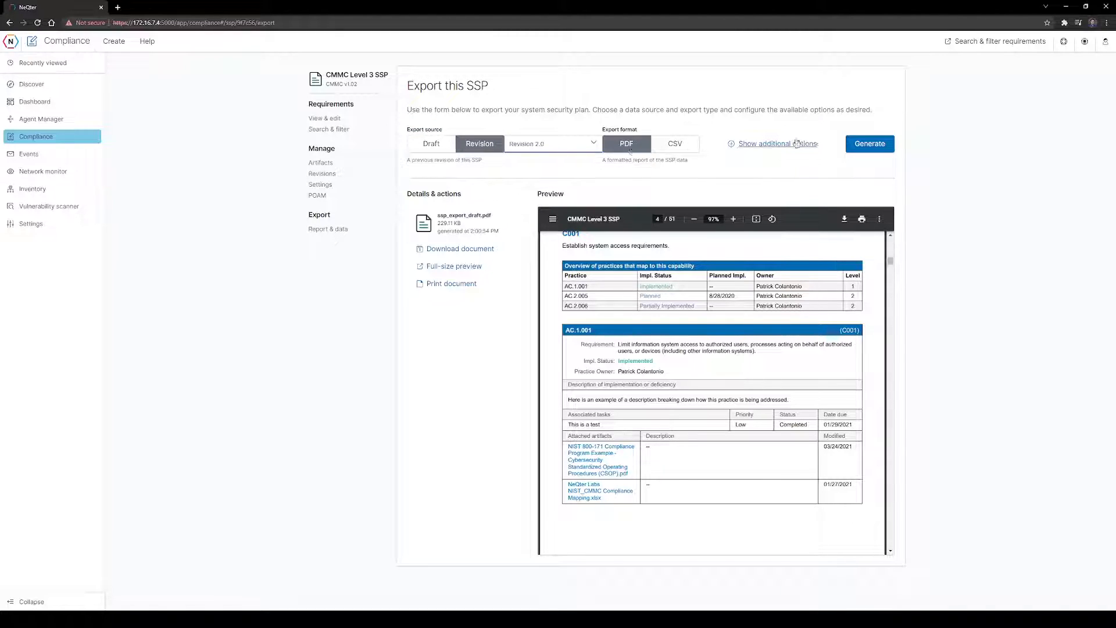
pyautogui.click(870, 144)
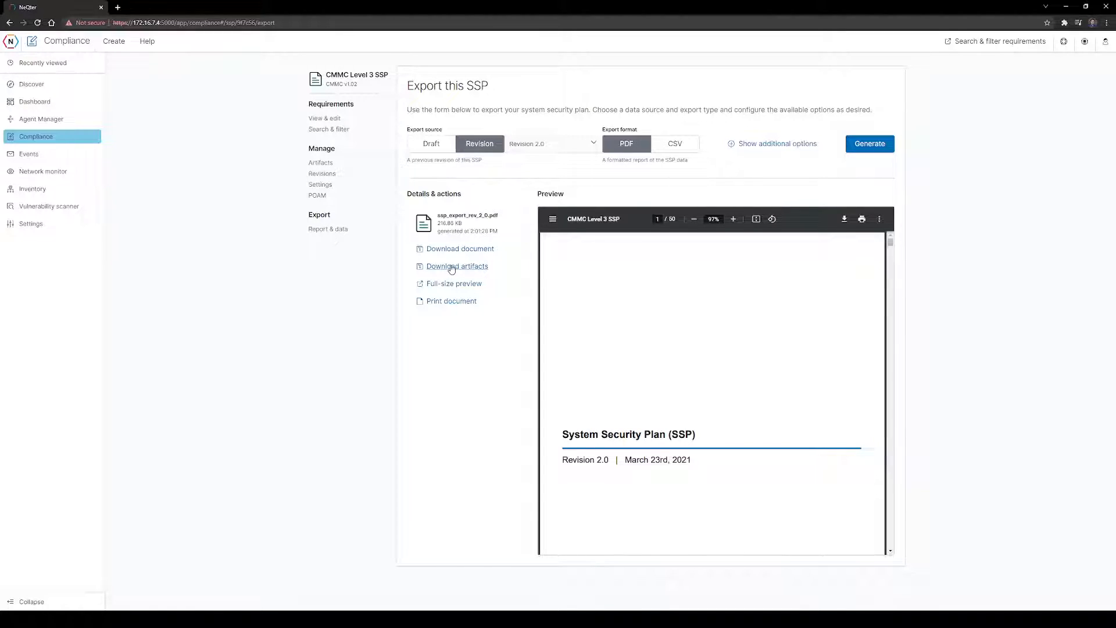
pyautogui.click(329, 229)
# Show the additional PDF options, set the accent color to #490092 and include the DRAFT watermark.
pyautogui.click(776, 144)
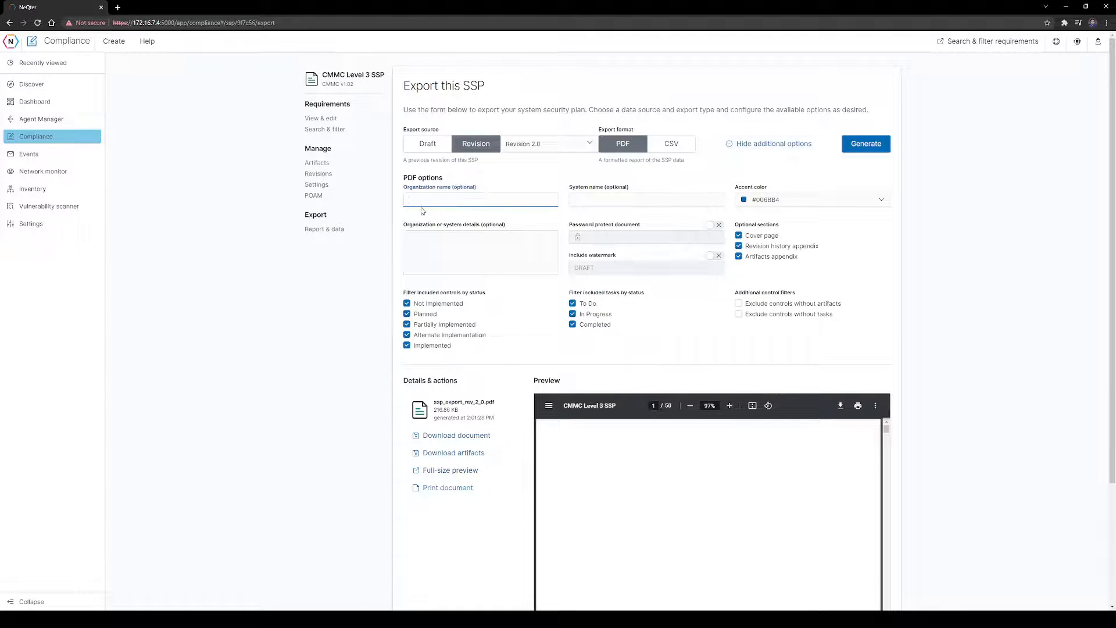
pyautogui.press('Tab')
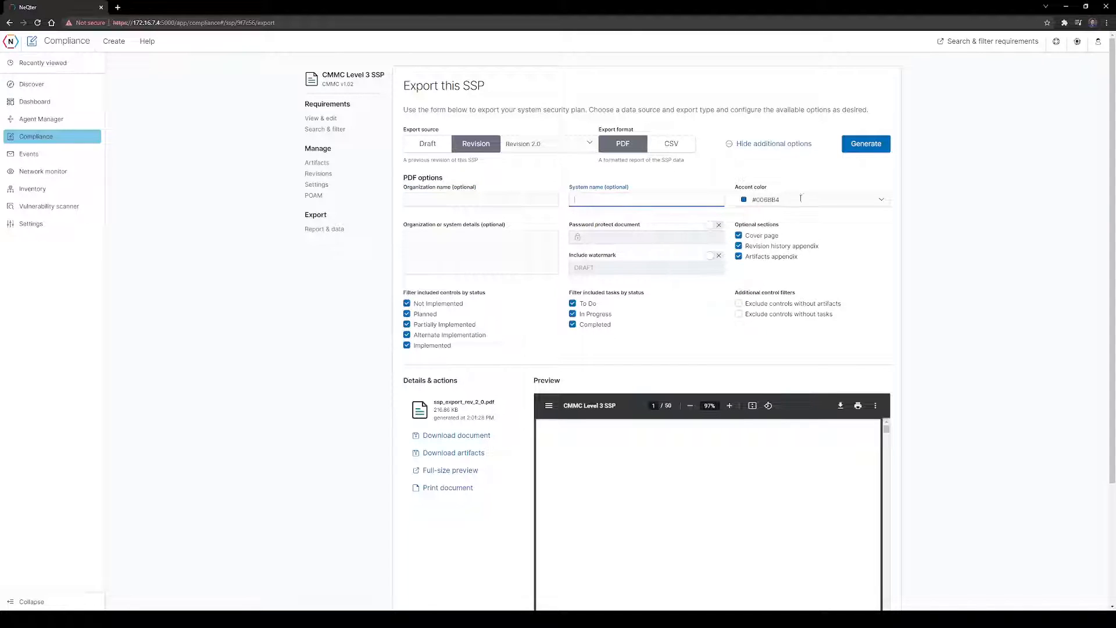
pyautogui.click(773, 200)
pyautogui.click(788, 298)
pyautogui.click(716, 257)
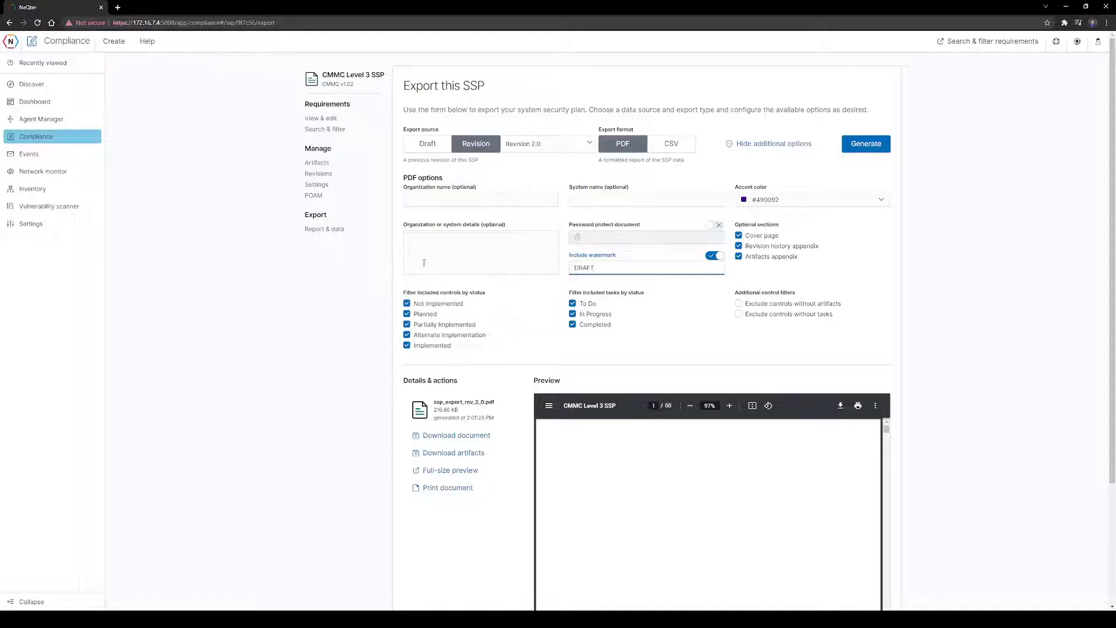
# Limit the exported controls to Planned status by excluding Not Implemented, Partially Implemented, Alternate Implementation and Implemented.
pyautogui.click(408, 304)
pyautogui.click(407, 324)
pyautogui.click(407, 335)
pyautogui.click(407, 345)
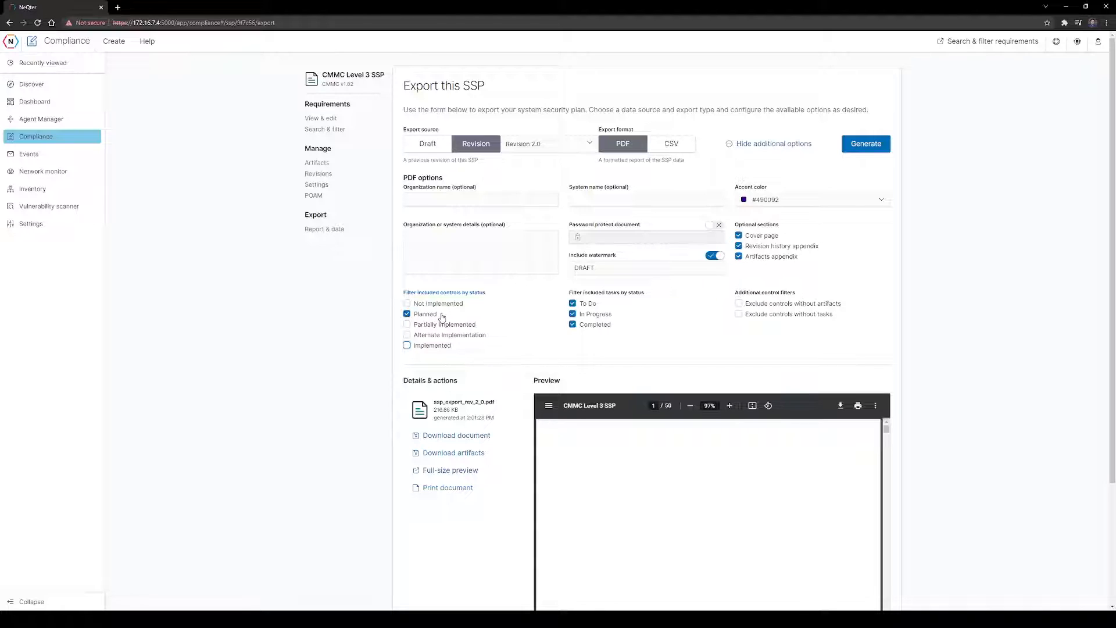
# View the SSP's plan of actions and milestones.
pyautogui.click(314, 197)
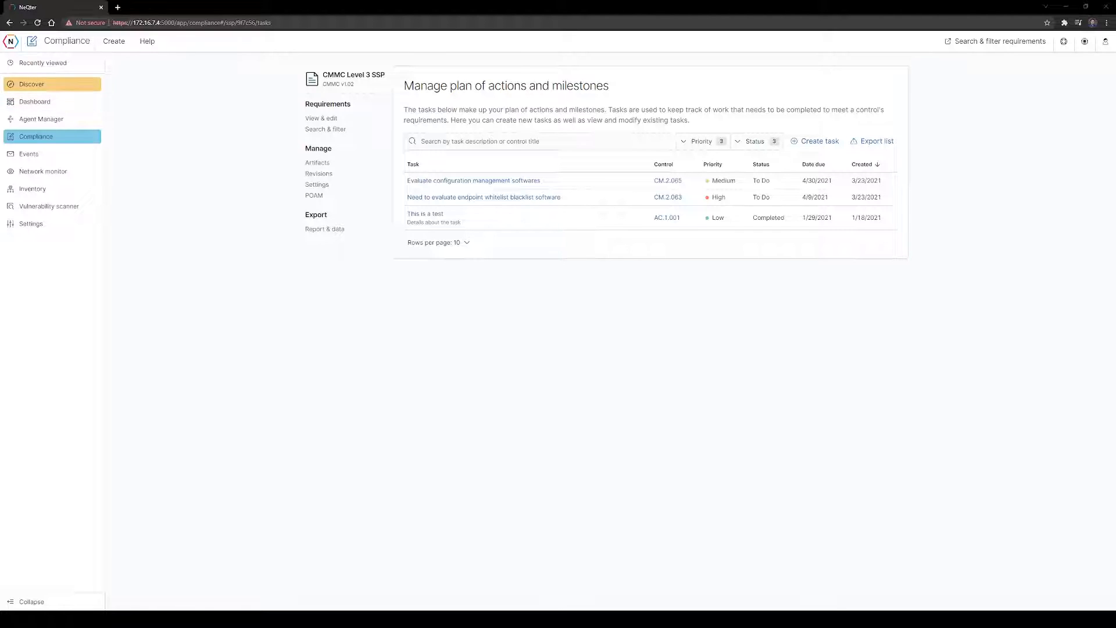
# Check the log export choices in Discover, trying the current search and 10000 logs, and cancel the export.
pyautogui.click(57, 86)
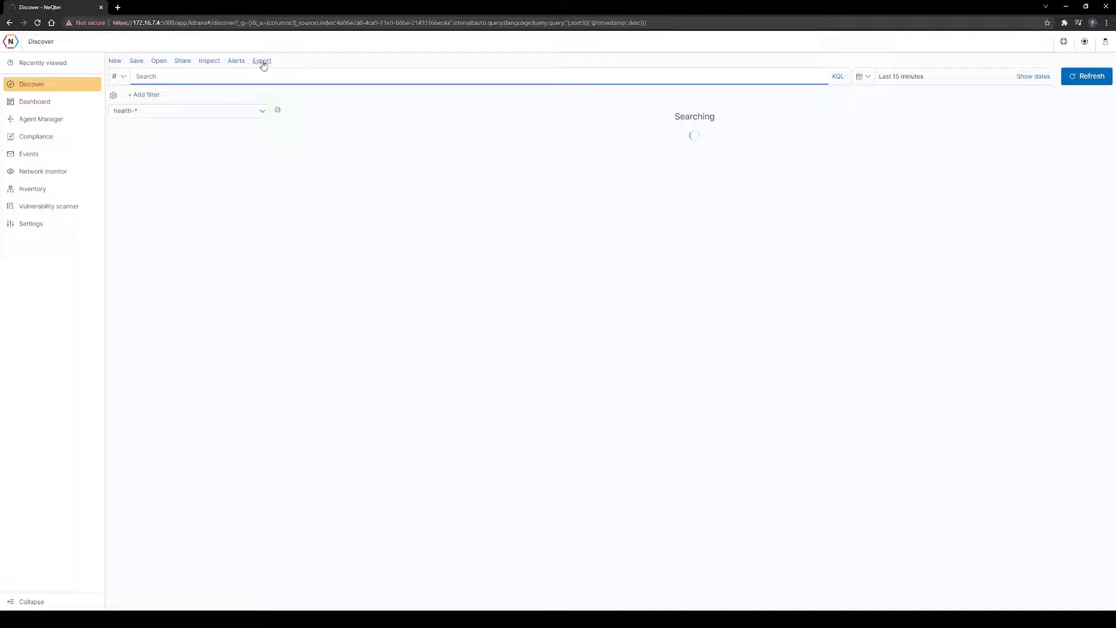
pyautogui.click(261, 62)
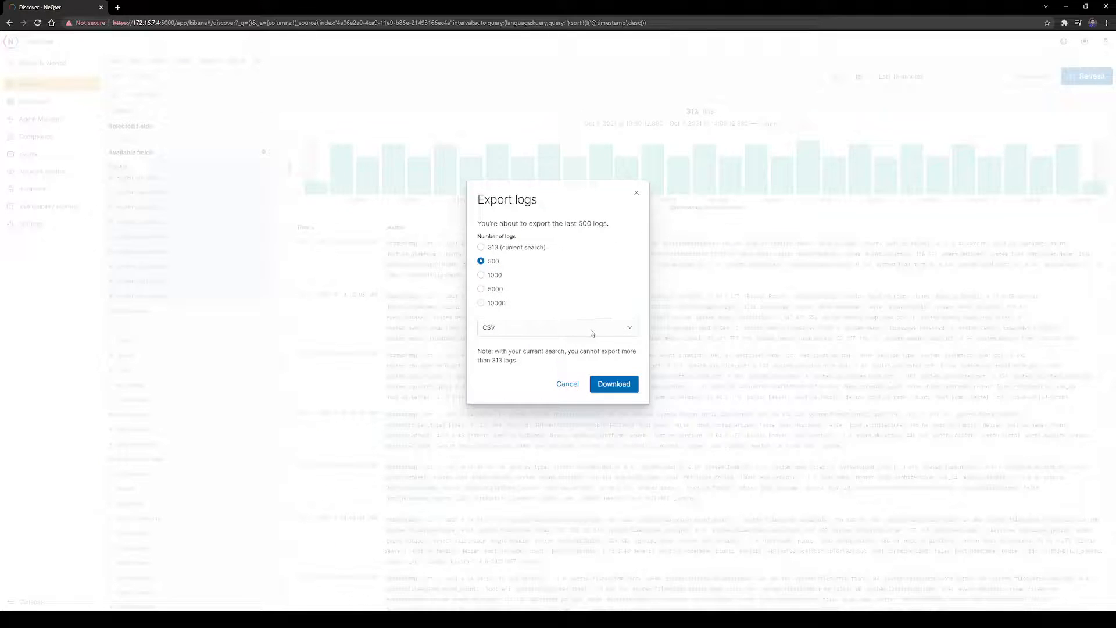
pyautogui.click(583, 353)
pyautogui.click(481, 250)
pyautogui.click(481, 303)
pyautogui.click(565, 388)
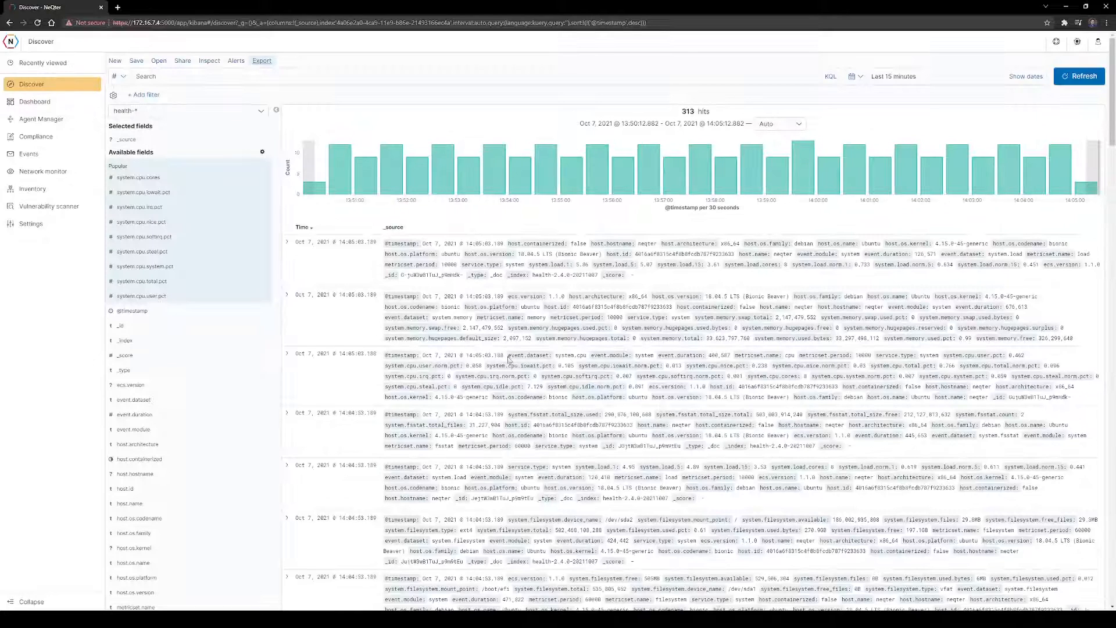
# Filter the logs by host.os.name Ubuntu from the newest entry's expanded details and open the log export.
pyautogui.click(287, 243)
pyautogui.scroll(-2, 402, 353)
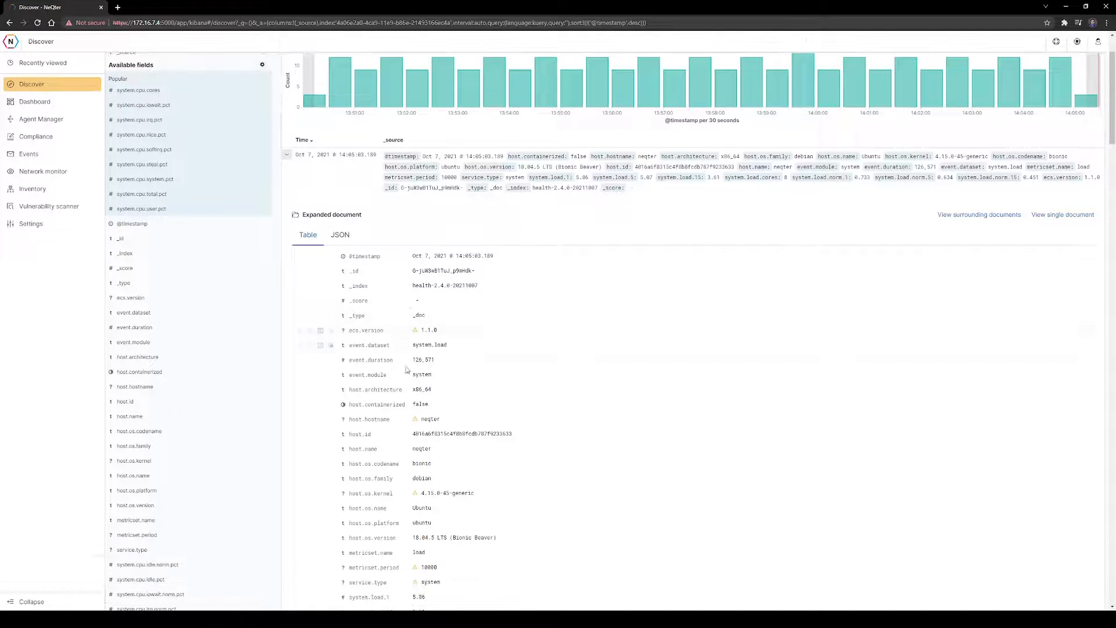
pyautogui.scroll(-1, 402, 354)
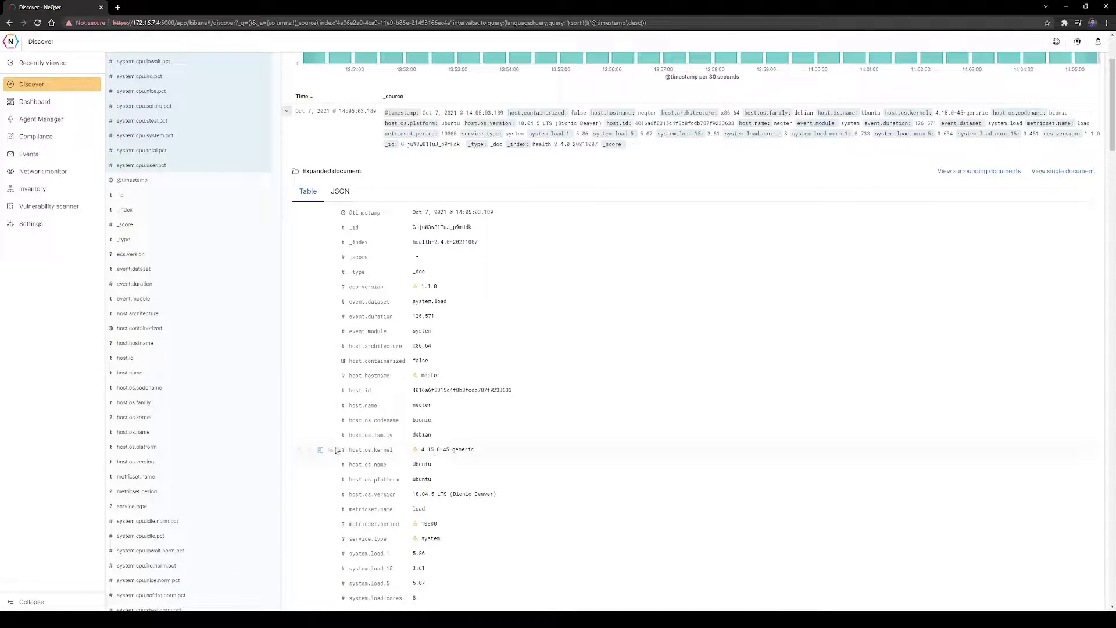
pyautogui.click(298, 467)
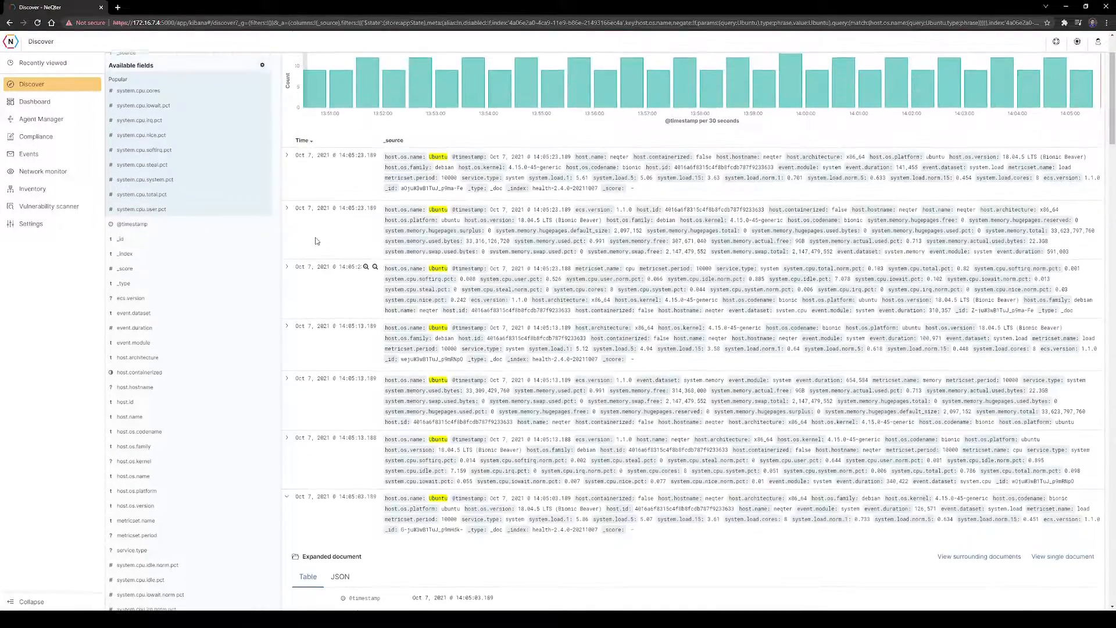
pyautogui.scroll(2, 316, 240)
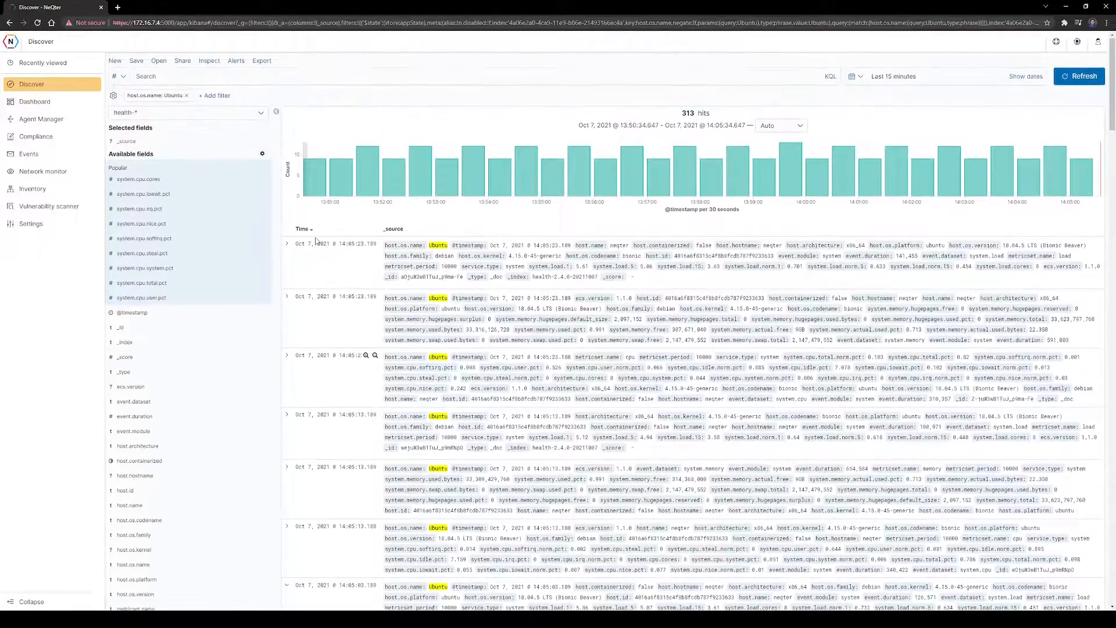
pyautogui.click(262, 62)
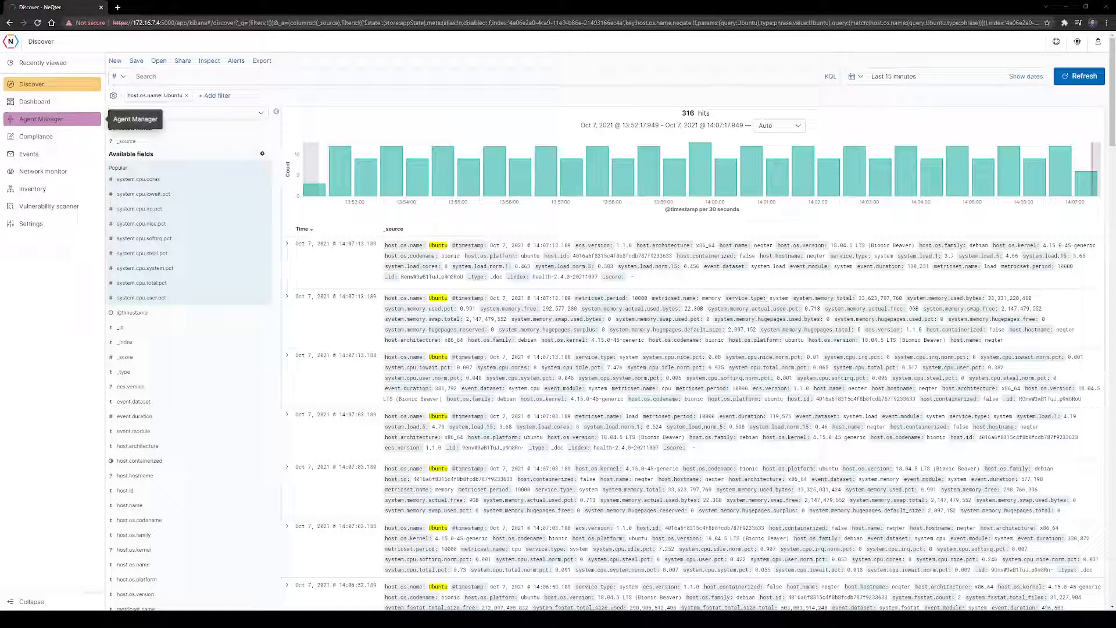
# Review the hosts status chart, host totals and host groups in Agent Manager.
pyautogui.click(52, 119)
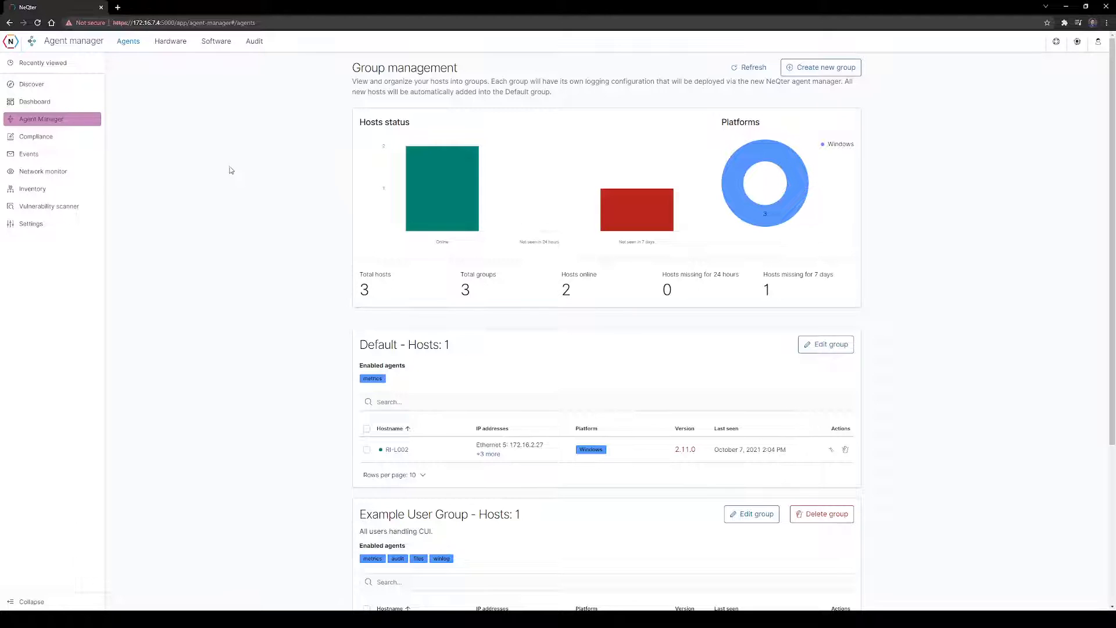
pyautogui.scroll(-2, 233, 176)
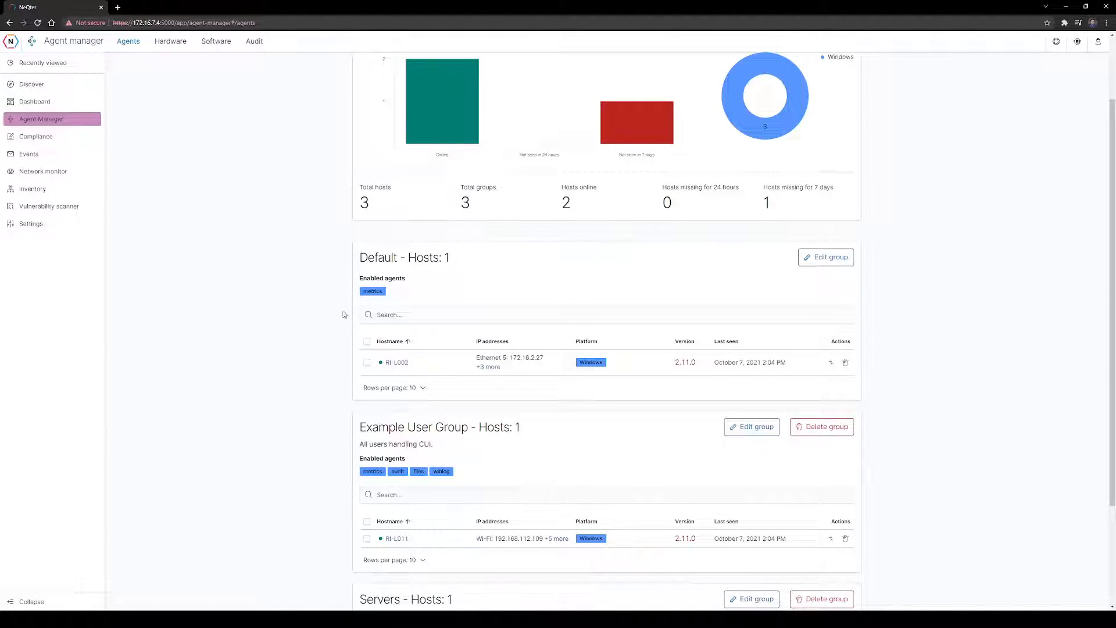
pyautogui.scroll(1, 429, 378)
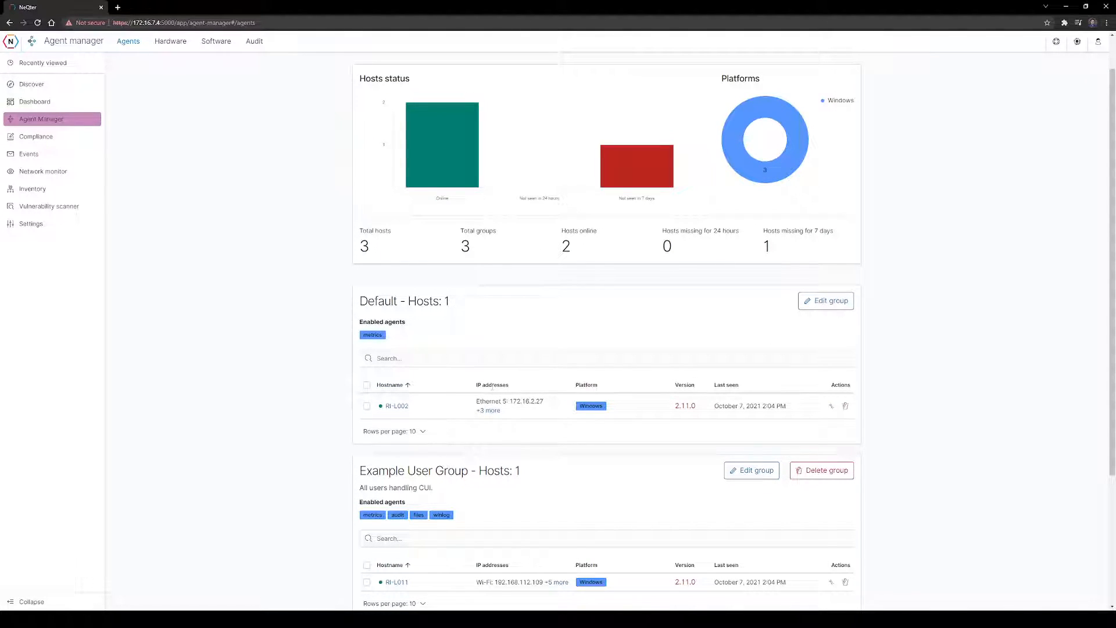
pyautogui.scroll(1, 478, 344)
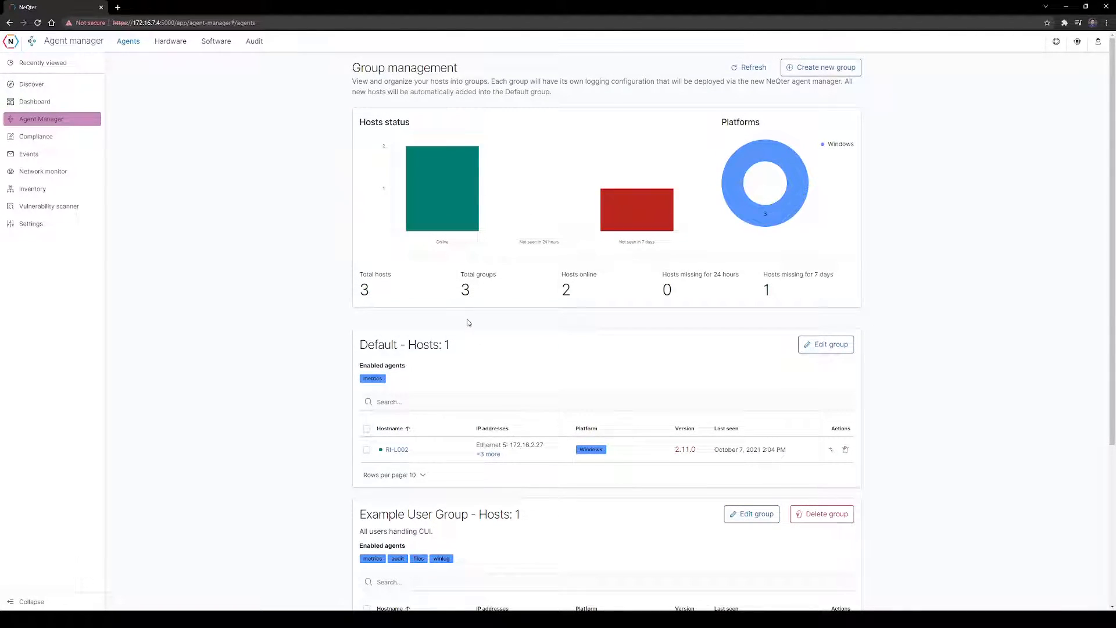
pyautogui.moveTo(531, 233)
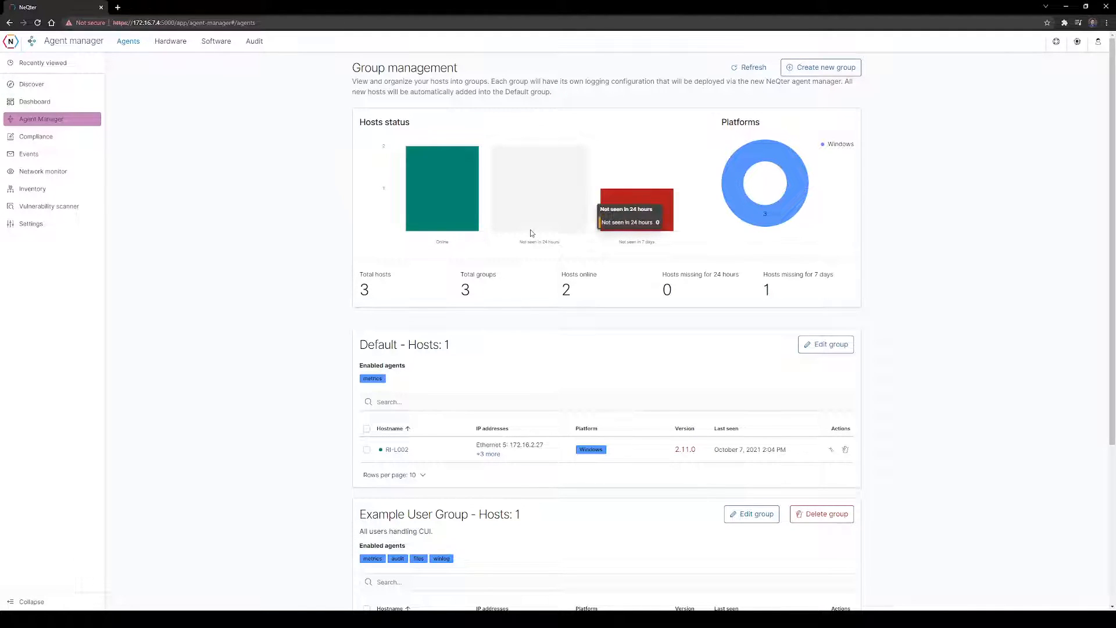
pyautogui.moveTo(647, 217)
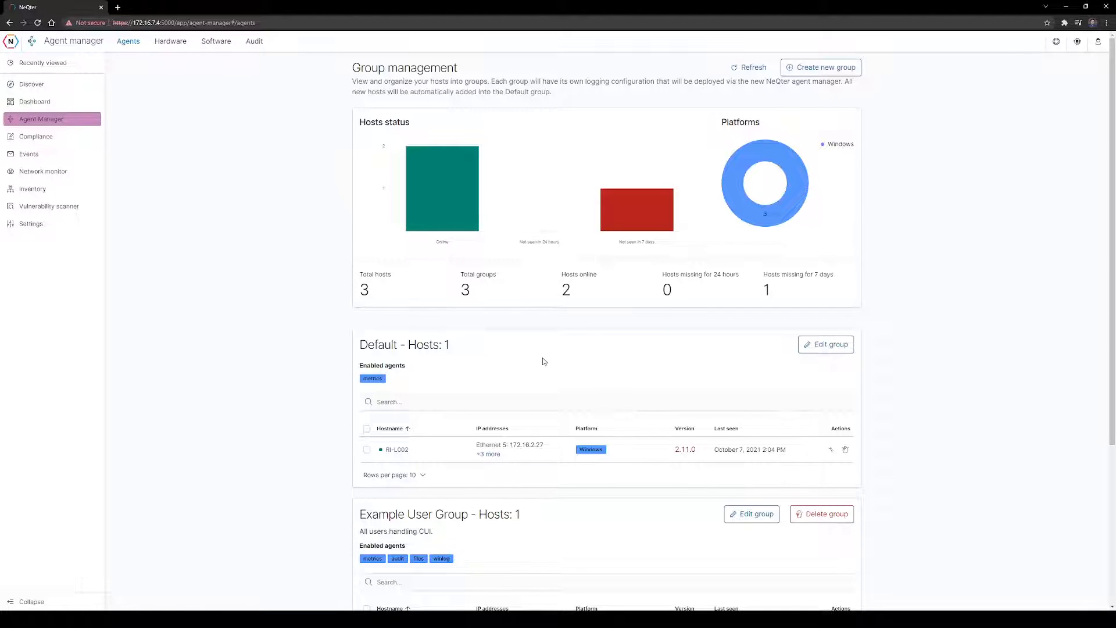
pyautogui.scroll(-1, 331, 355)
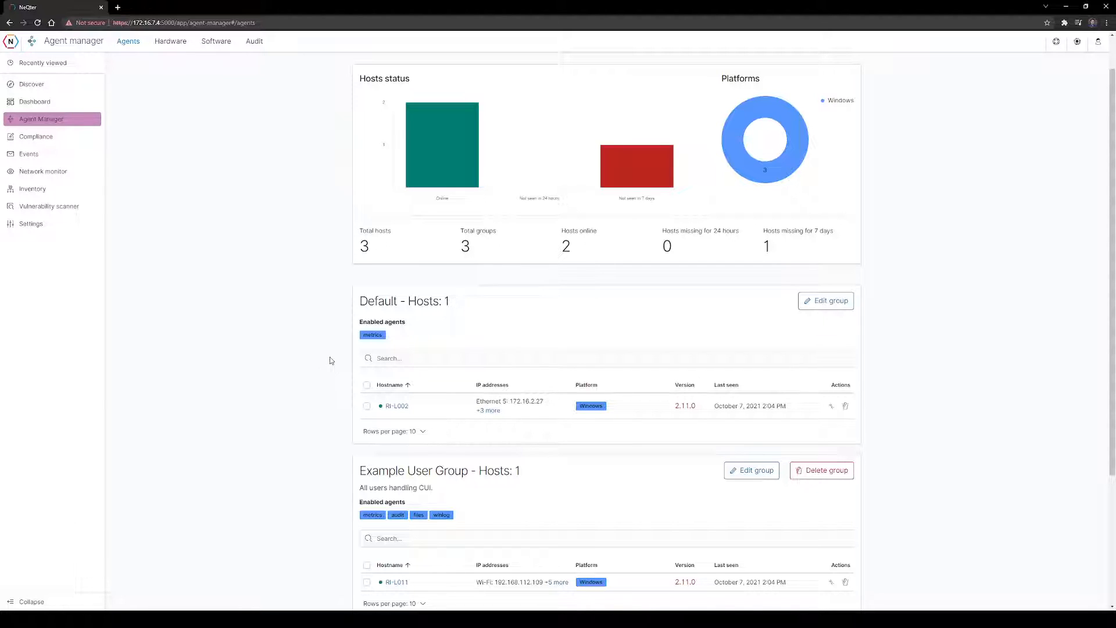
pyautogui.scroll(1, 824, 306)
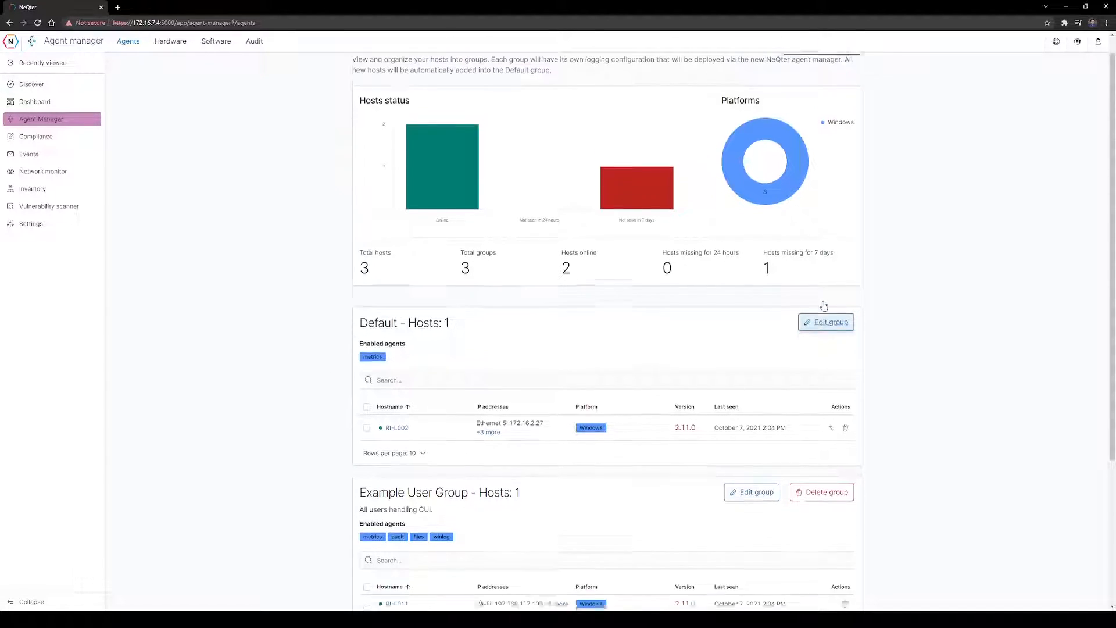
# Start a new host group with Metrics, Audit and audit file integrity enabled for Windows.
pyautogui.click(817, 69)
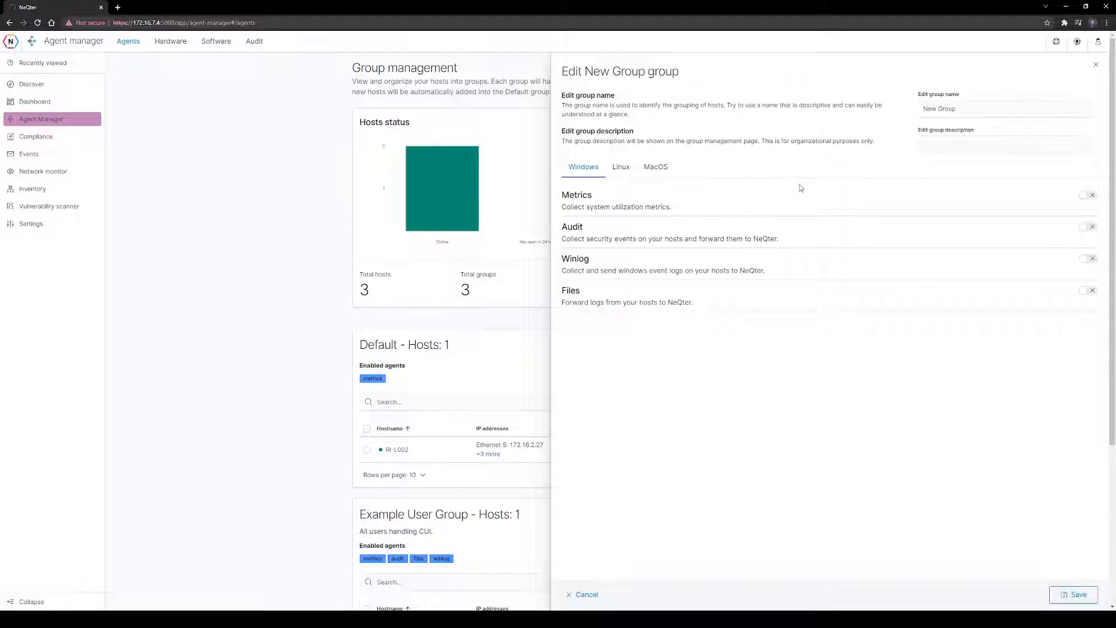
pyautogui.click(1089, 196)
pyautogui.click(1089, 228)
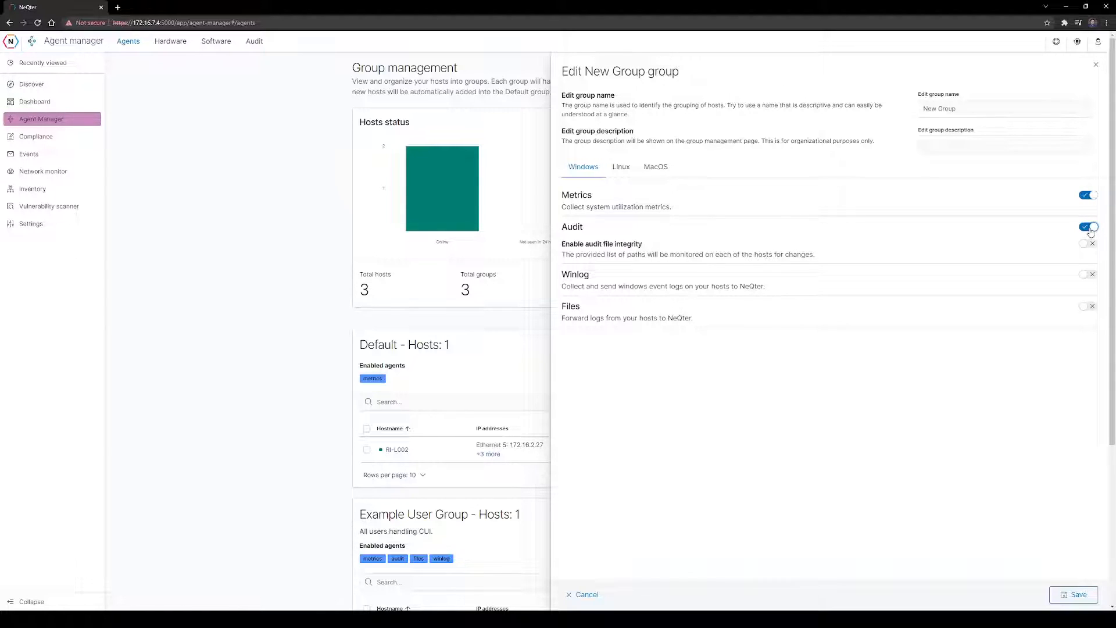
pyautogui.click(1089, 244)
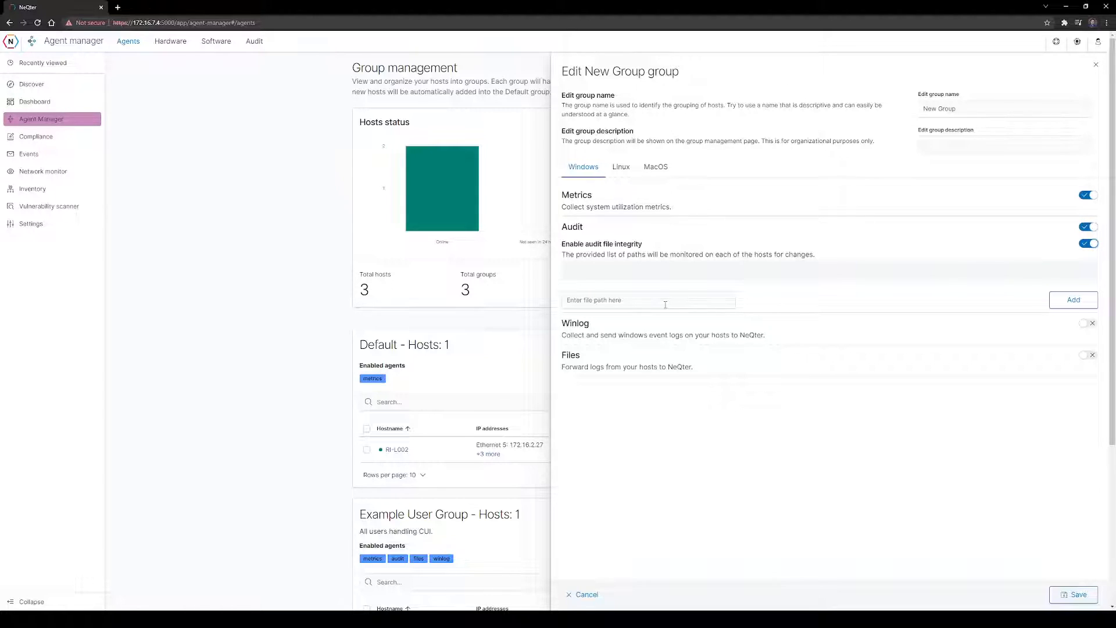
# Add the paths Example and Example2 to the group's audit file integrity list.
pyautogui.click(665, 304)
pyautogui.write('E')
pyautogui.click(1074, 300)
pyautogui.click(614, 313)
pyautogui.write('2')
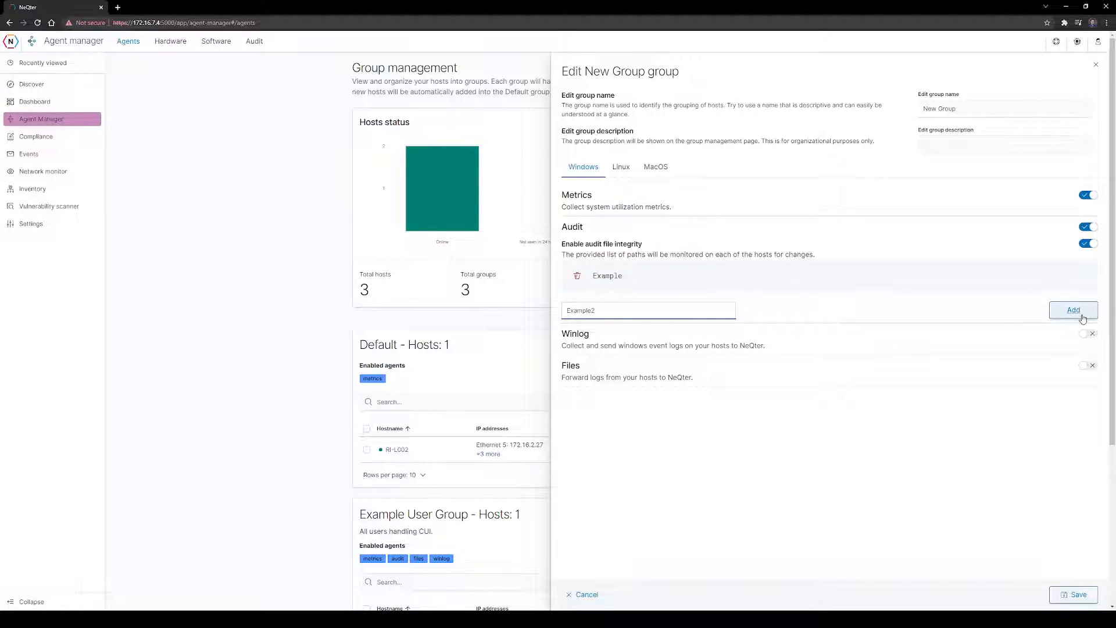
pyautogui.click(1077, 312)
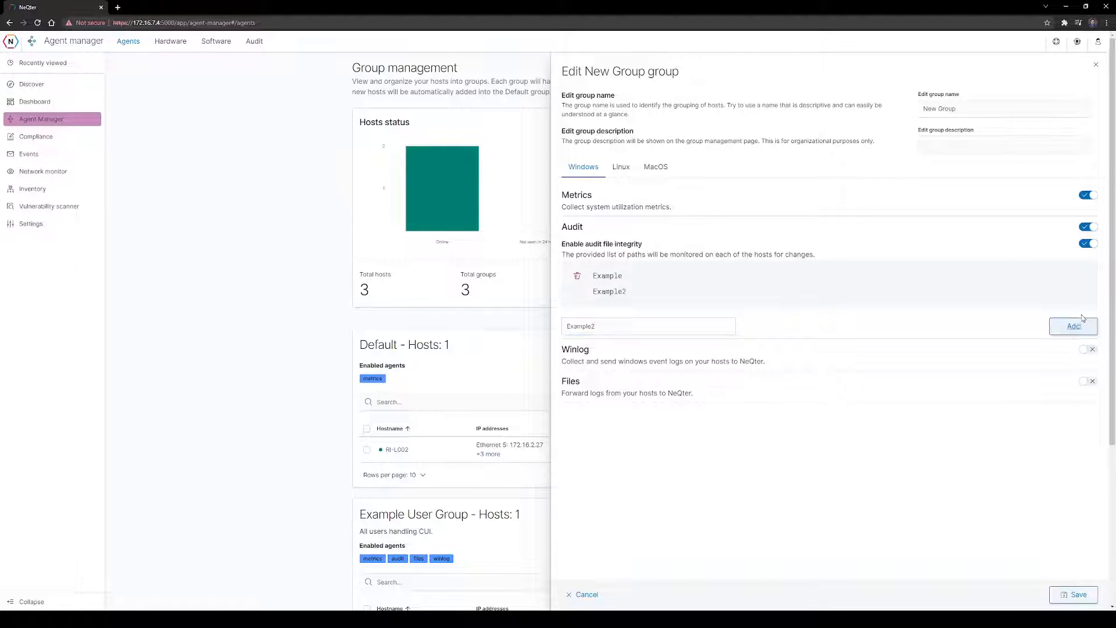
# Enable Winlog for the new group and save the default event IDs for Active directory monitoring and PC monitoring.
pyautogui.click(1089, 350)
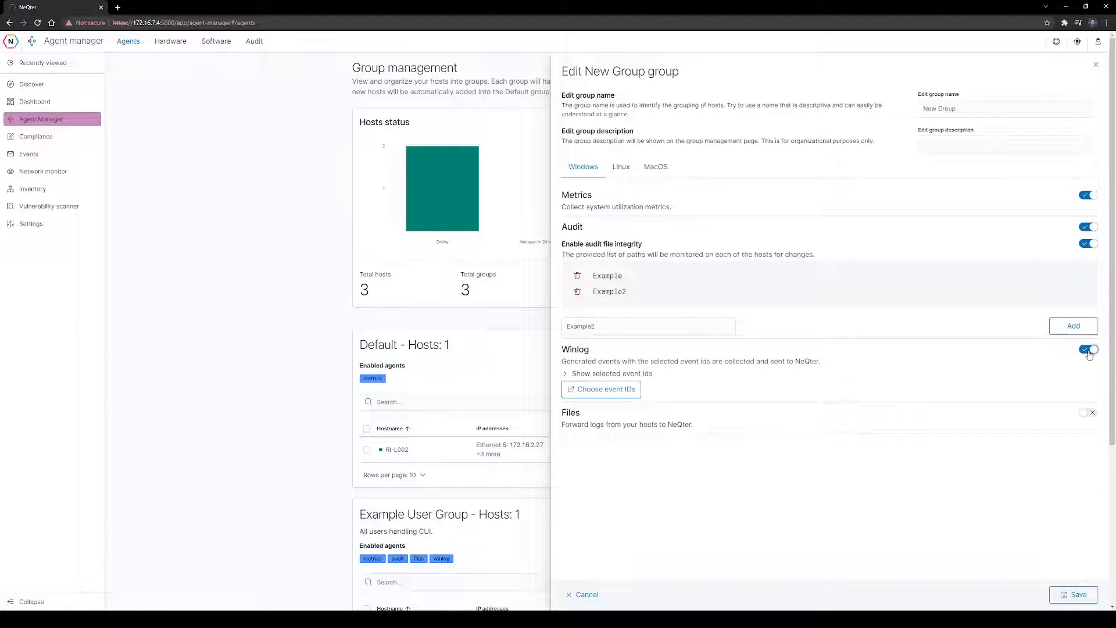
pyautogui.click(593, 376)
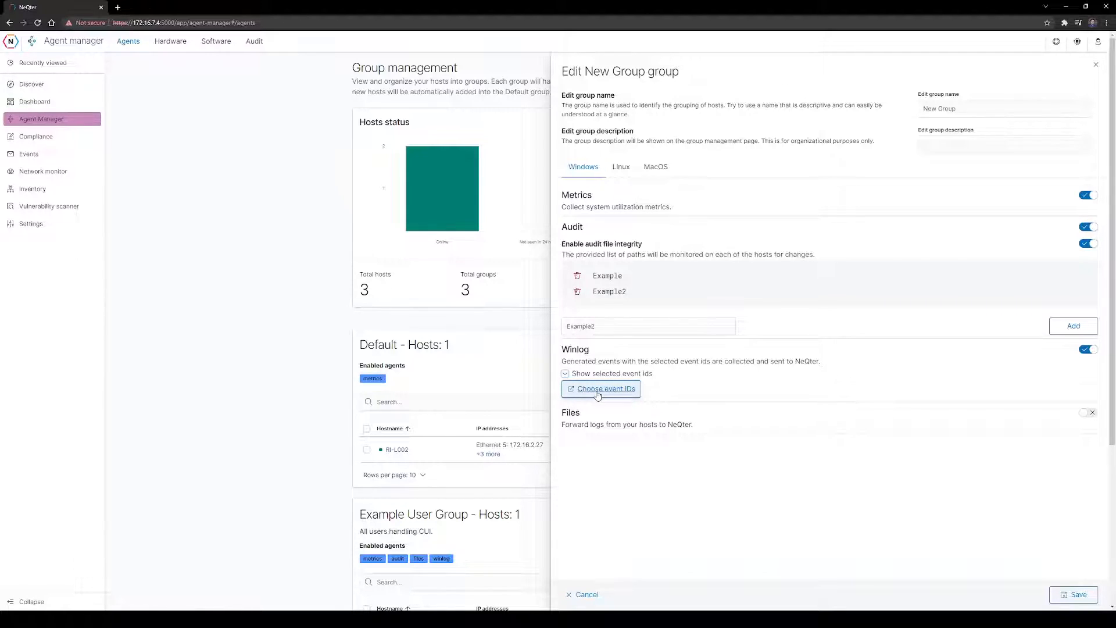
pyautogui.click(597, 394)
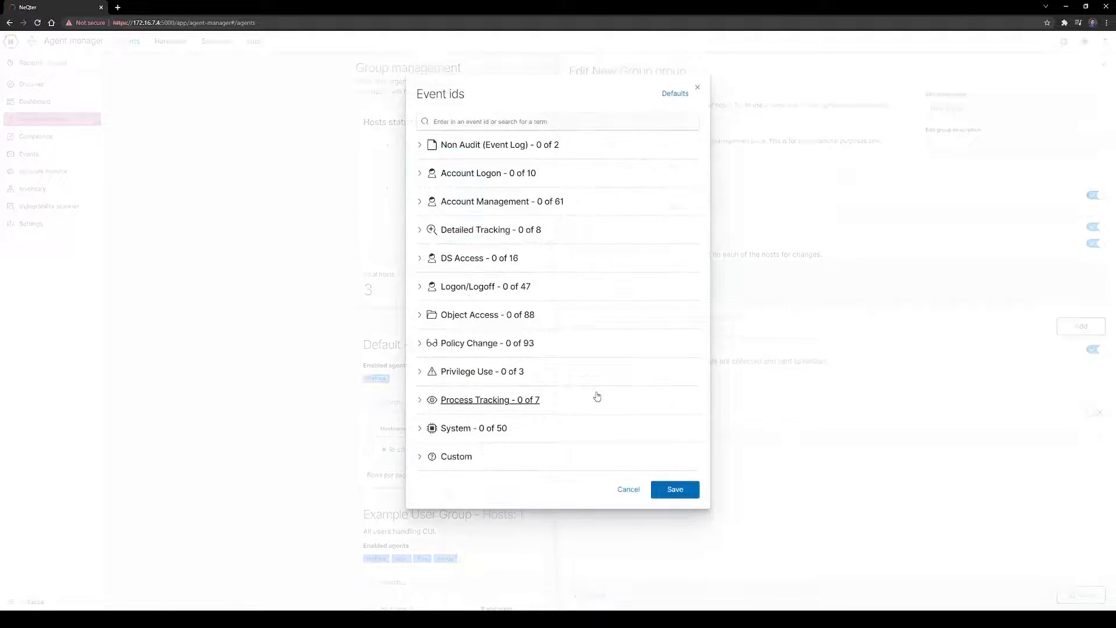
pyautogui.click(675, 96)
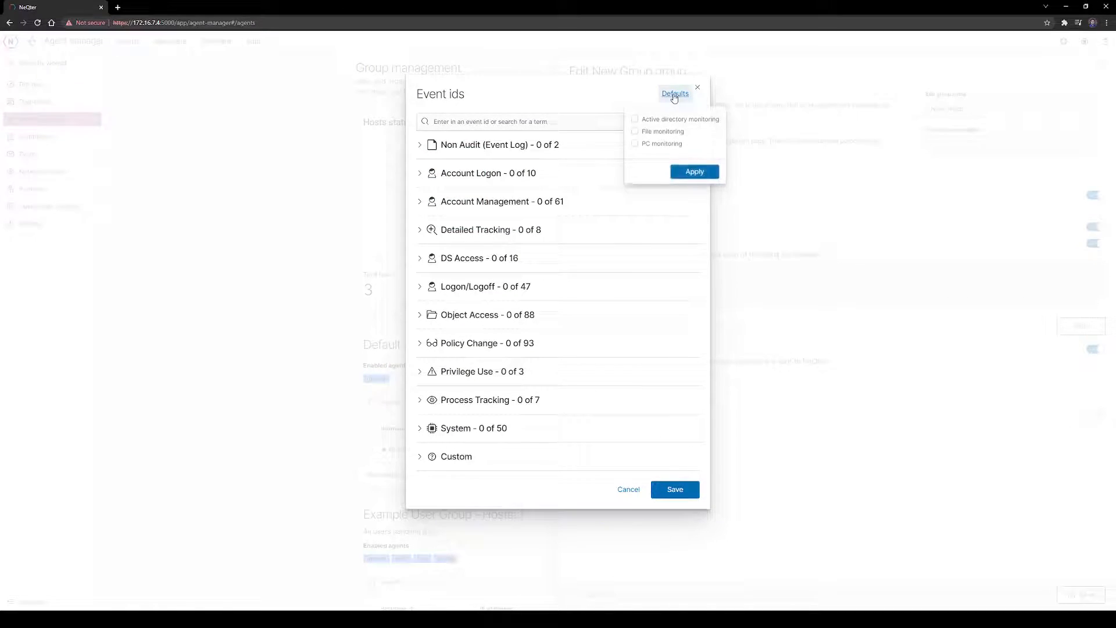
pyautogui.click(636, 119)
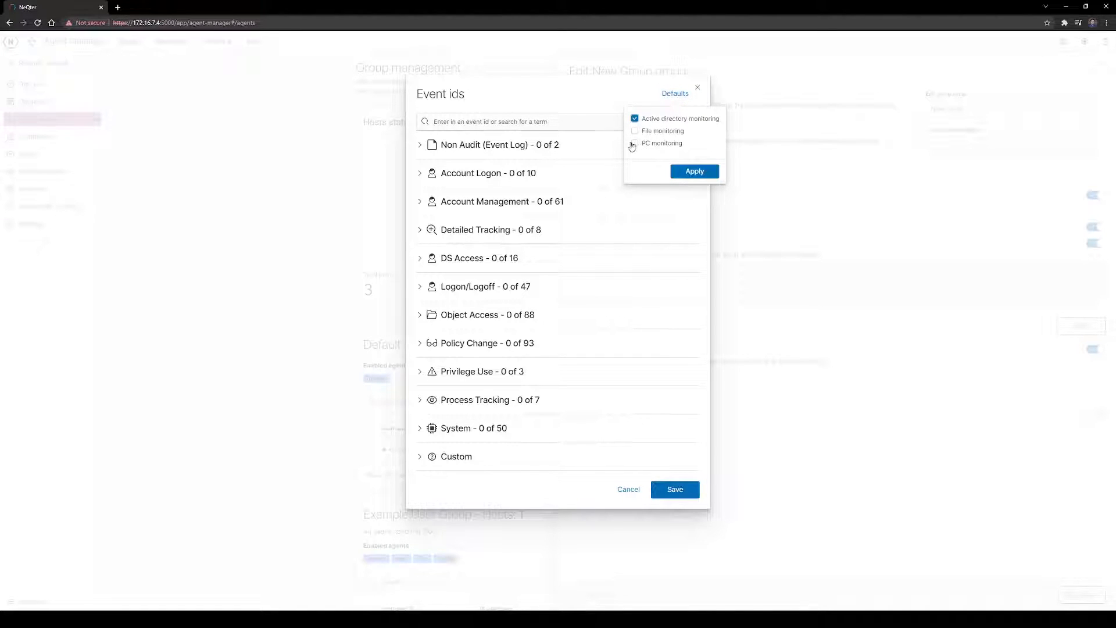
pyautogui.click(635, 145)
pyautogui.click(695, 171)
pyautogui.click(674, 489)
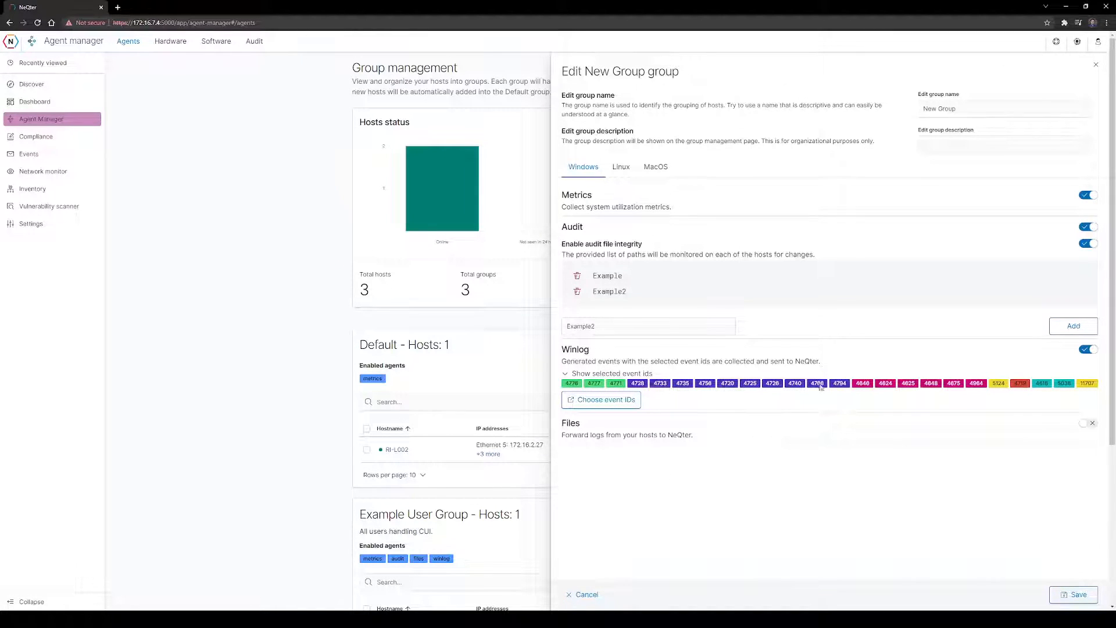
# Check the categories of the selected event IDs and also select Account Management event 4783.
pyautogui.moveTo(927, 387)
pyautogui.moveTo(998, 385)
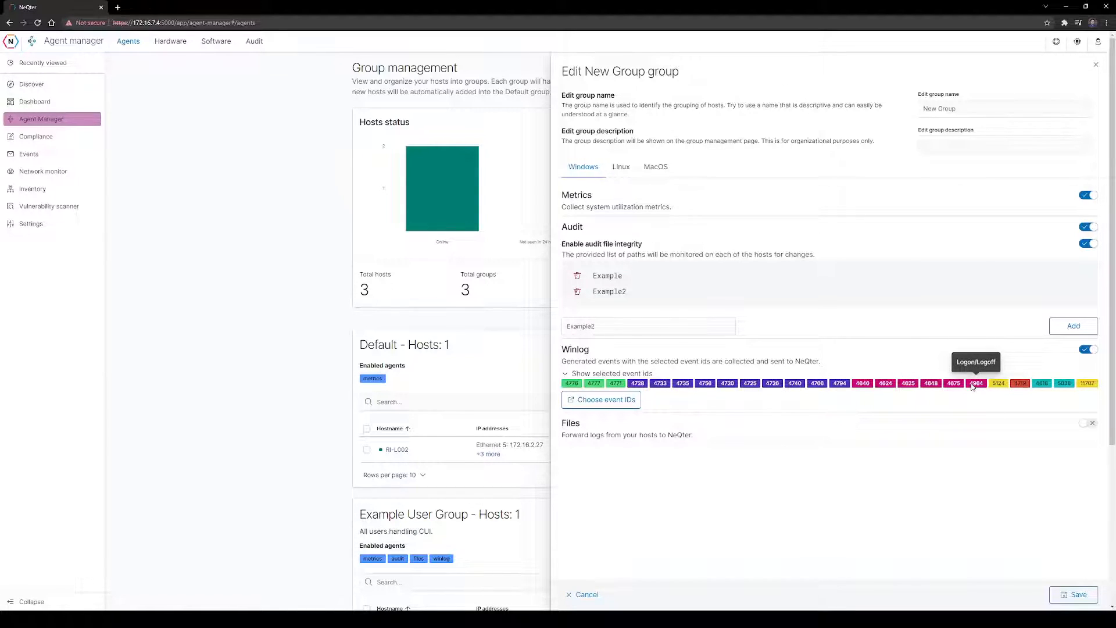
pyautogui.moveTo(837, 384)
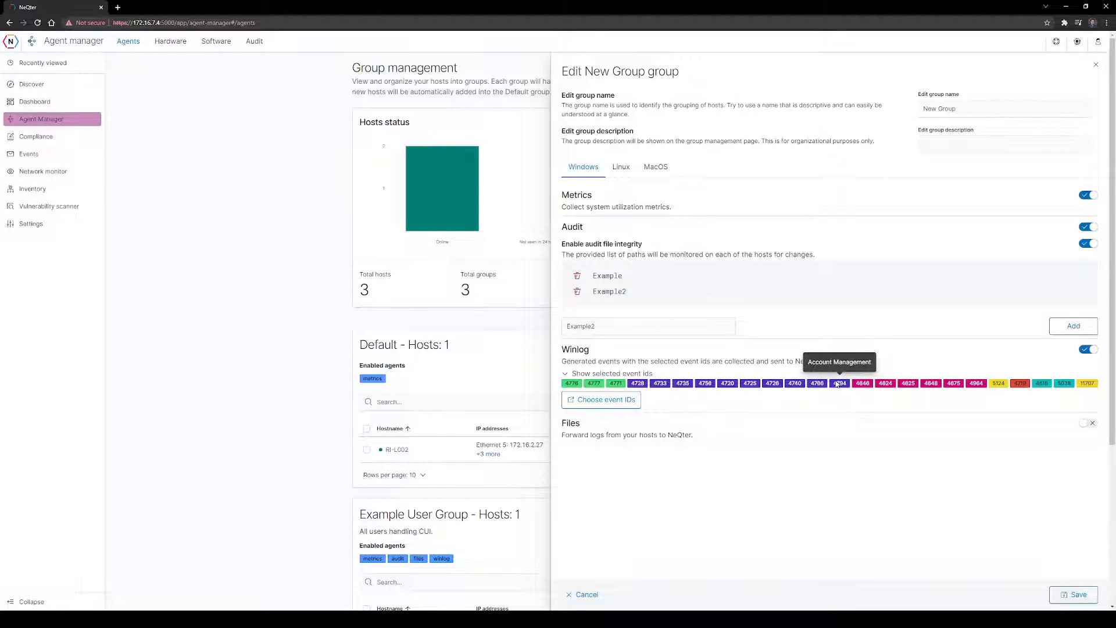
pyautogui.click(606, 401)
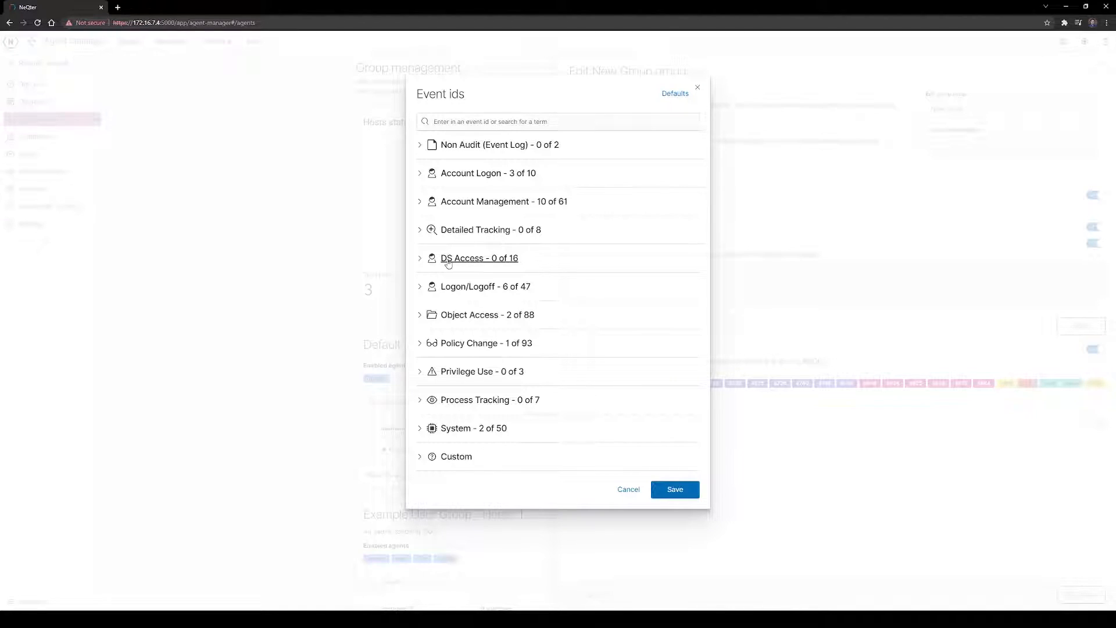
pyautogui.click(449, 204)
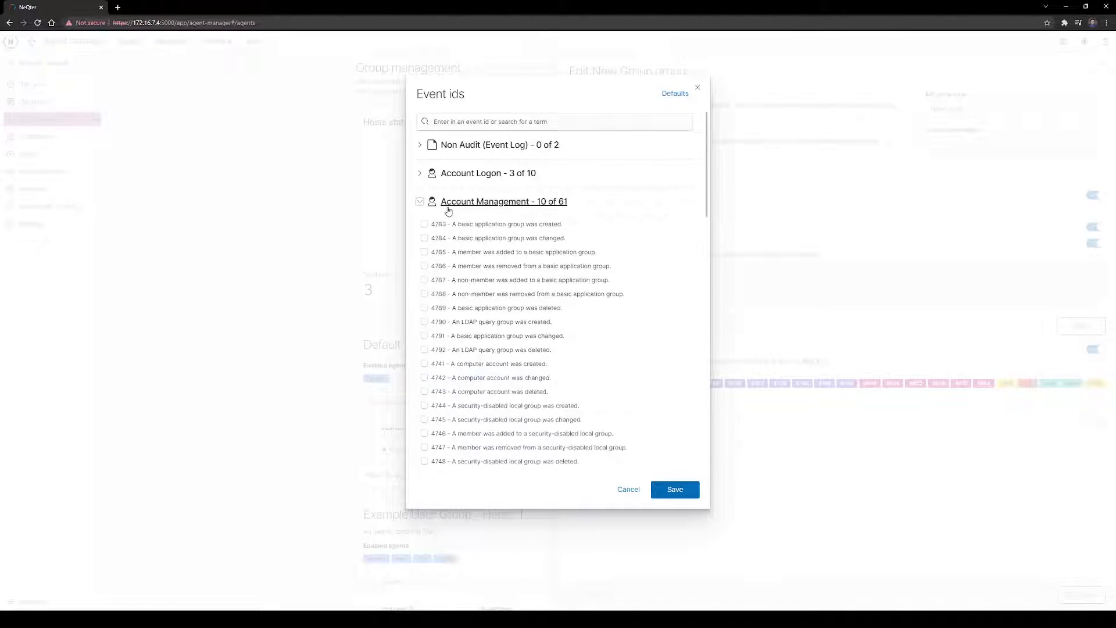
pyautogui.click(425, 225)
# Search the event IDs for "ker", select Policy Change event 4713 and save the selection.
pyautogui.click(463, 120)
pyautogui.write('ke')
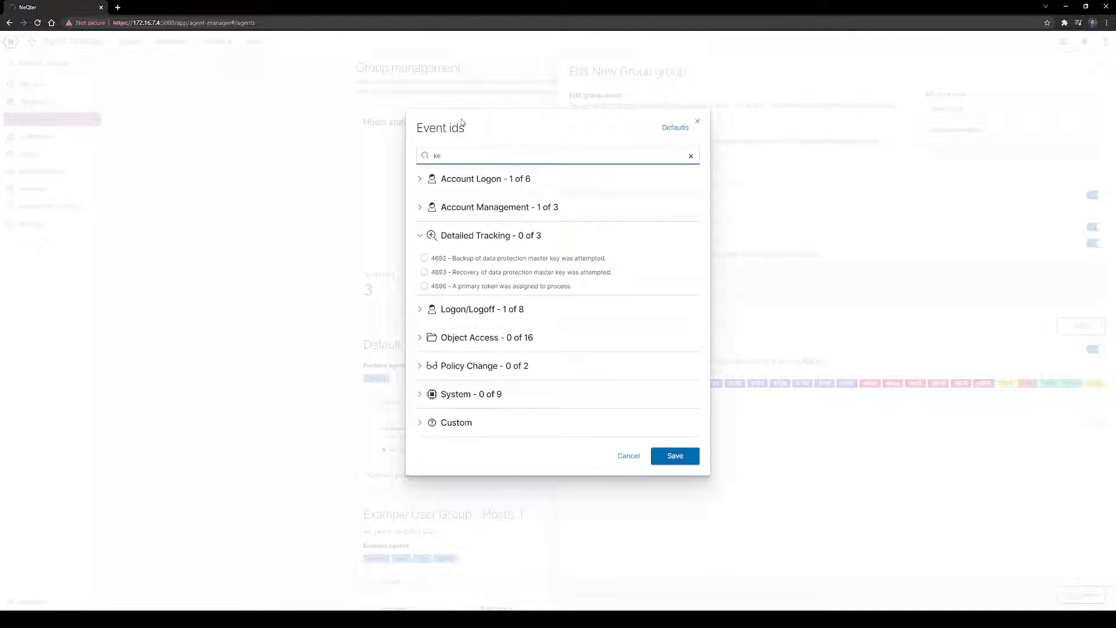
pyautogui.write('r')
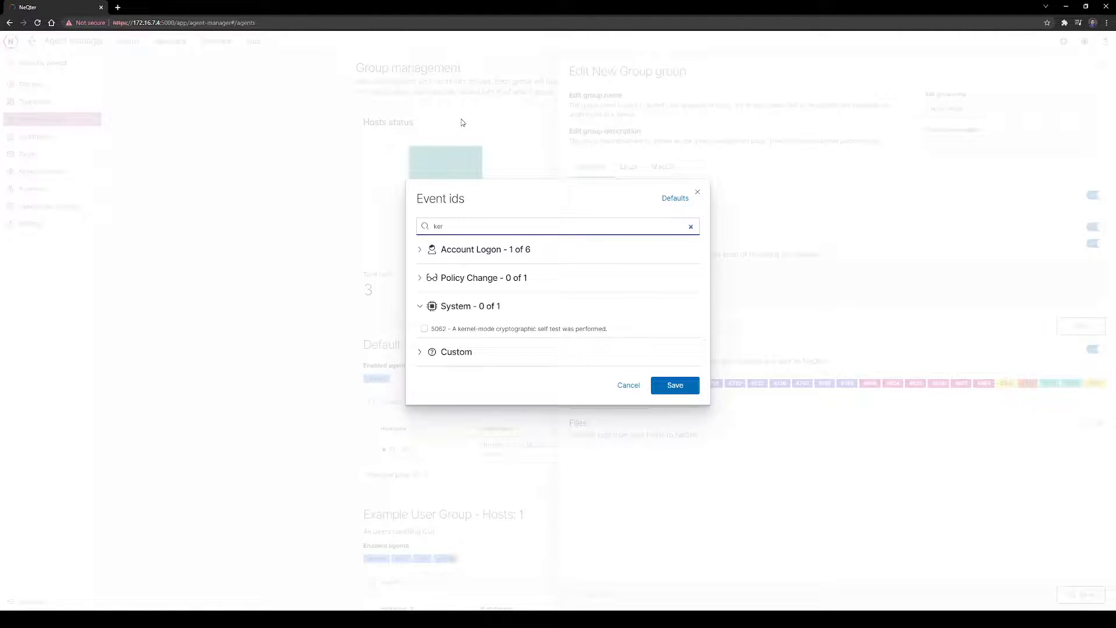
pyautogui.click(453, 281)
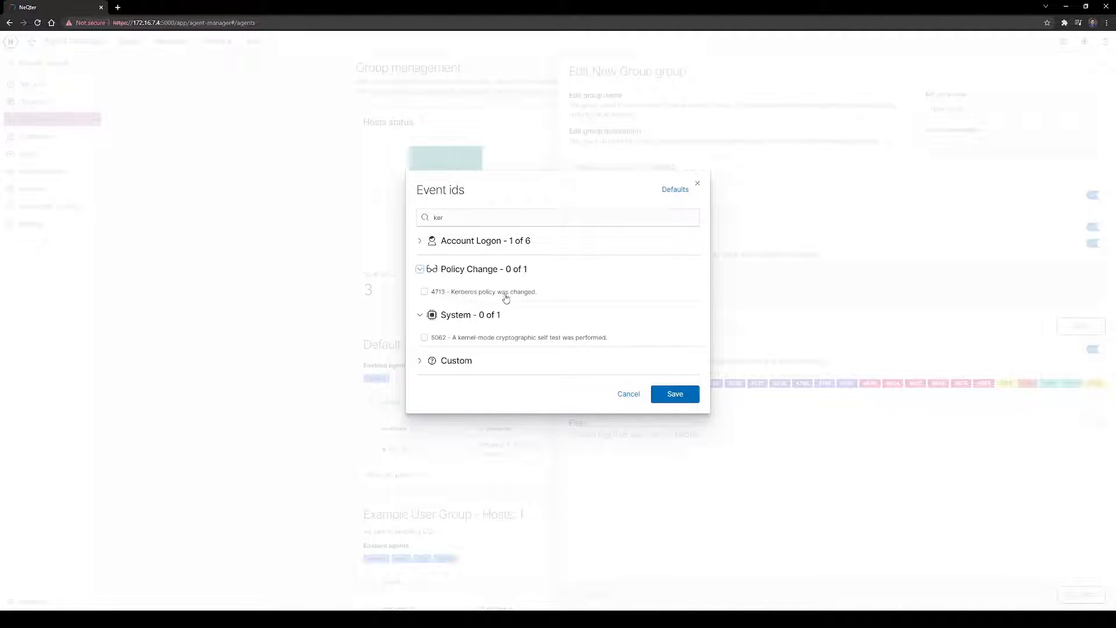
pyautogui.click(425, 292)
pyautogui.click(675, 394)
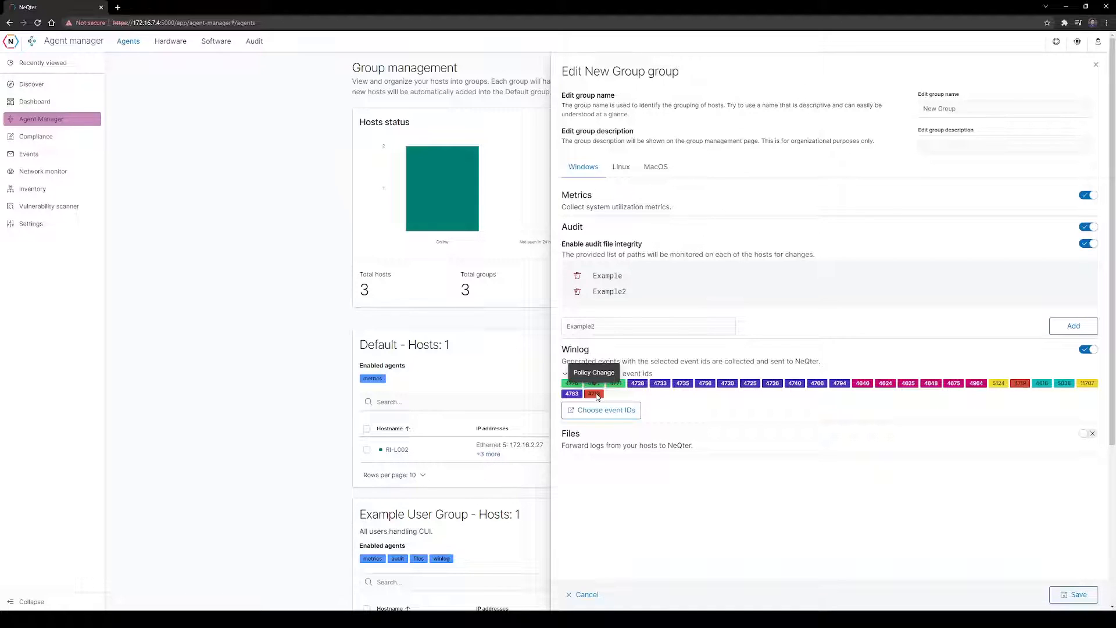
# Add the custom event ID 1234 to the group's Winlog events and save the selection.
pyautogui.click(599, 411)
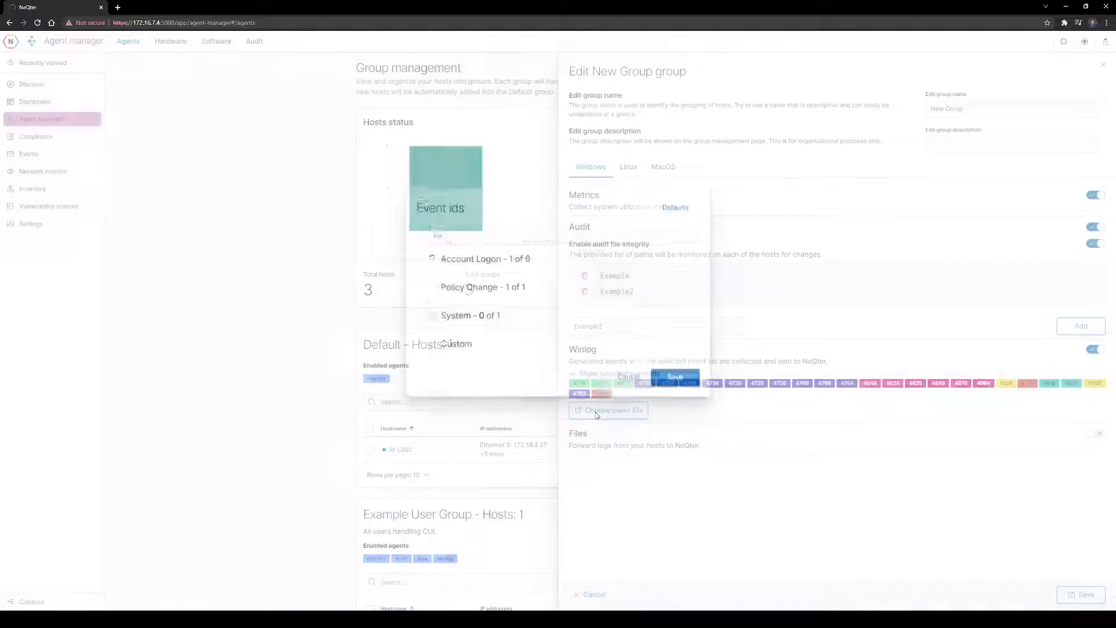
pyautogui.click(449, 343)
pyautogui.click(451, 366)
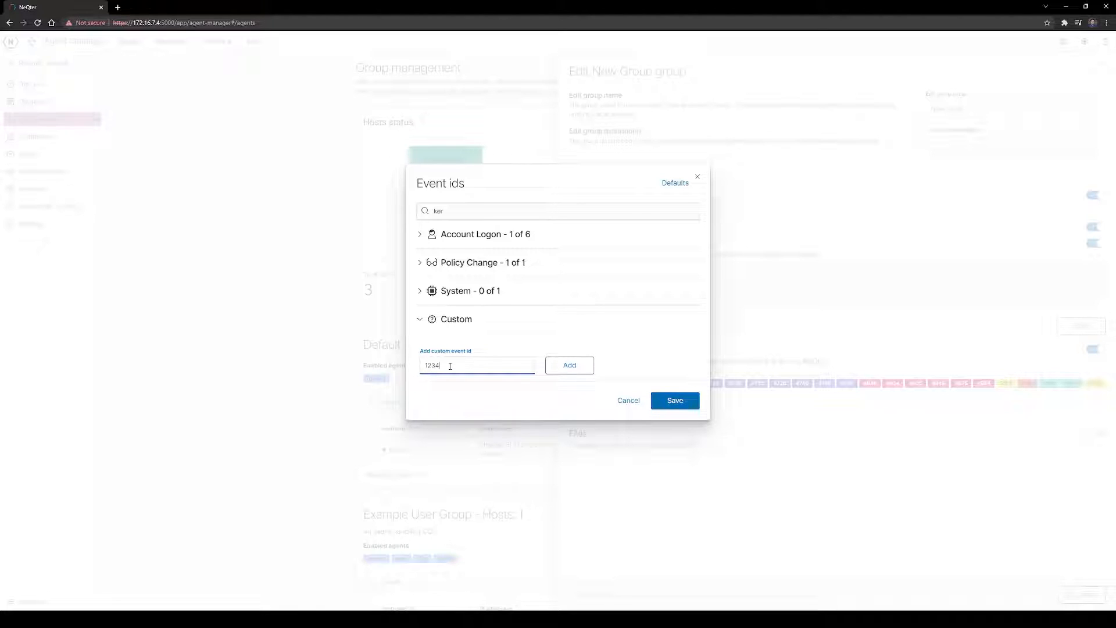
pyautogui.click(572, 366)
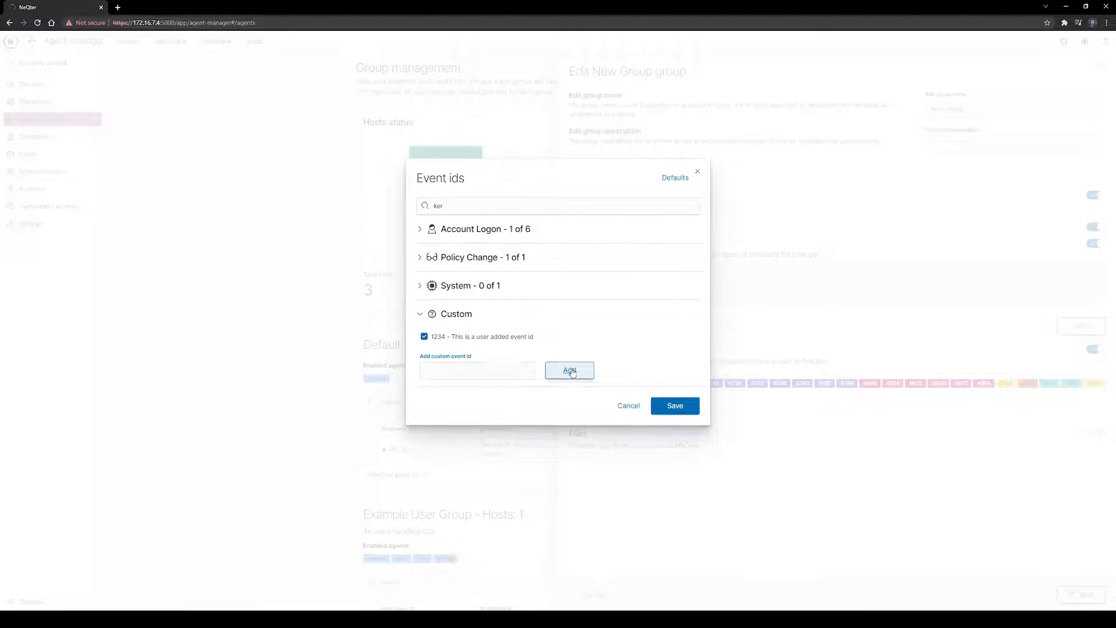
pyautogui.click(675, 406)
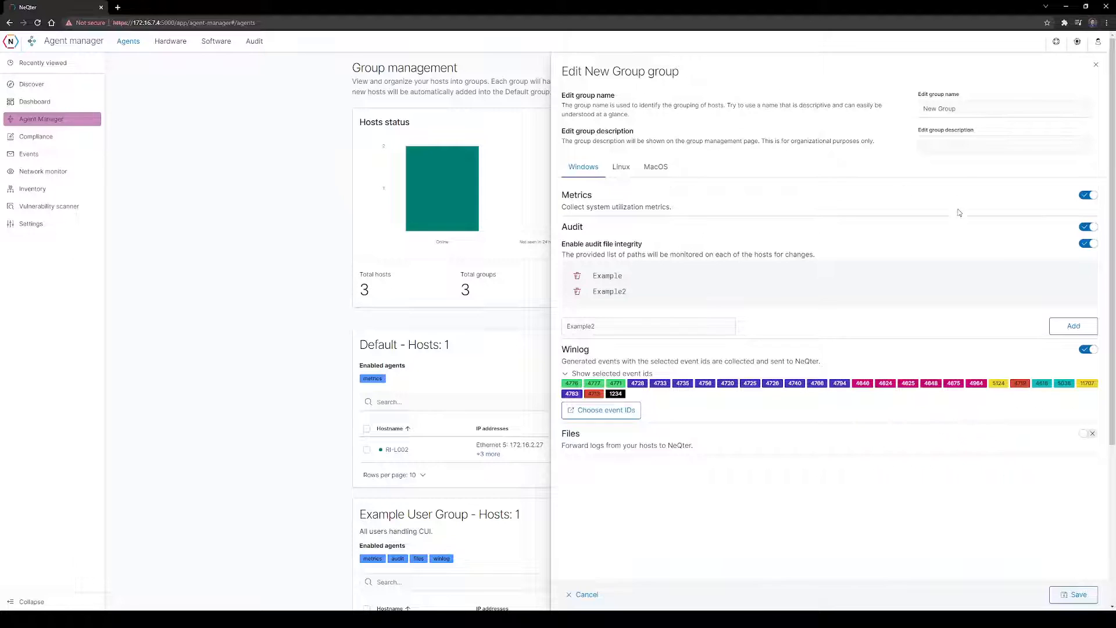
# Review the new group's Linux and MacOS settings and close the group editor without saving.
pyautogui.click(621, 168)
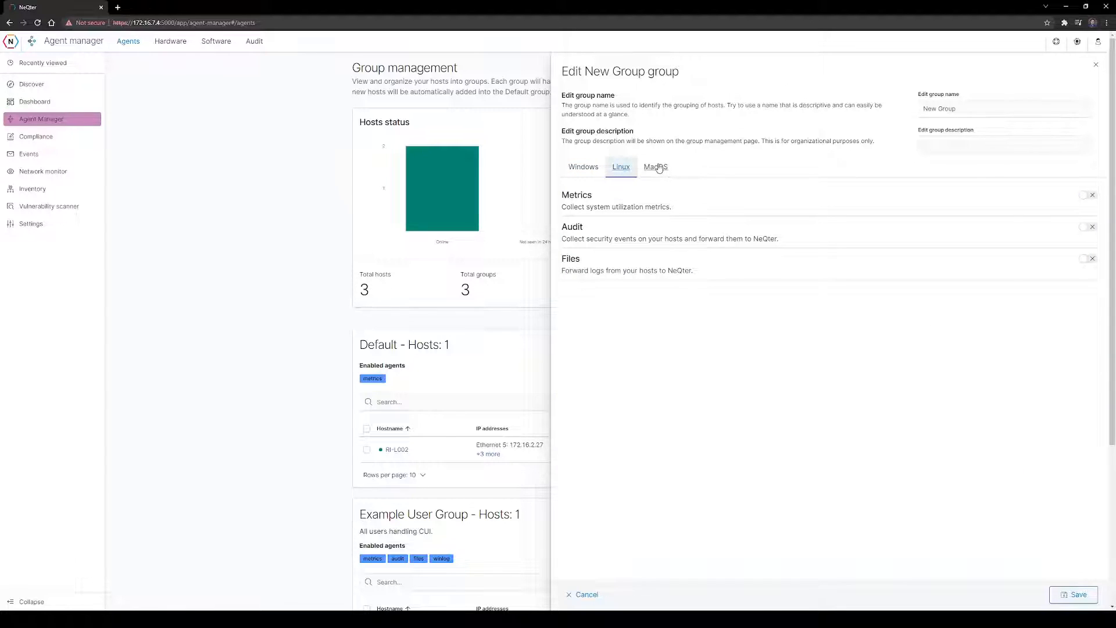
pyautogui.click(659, 167)
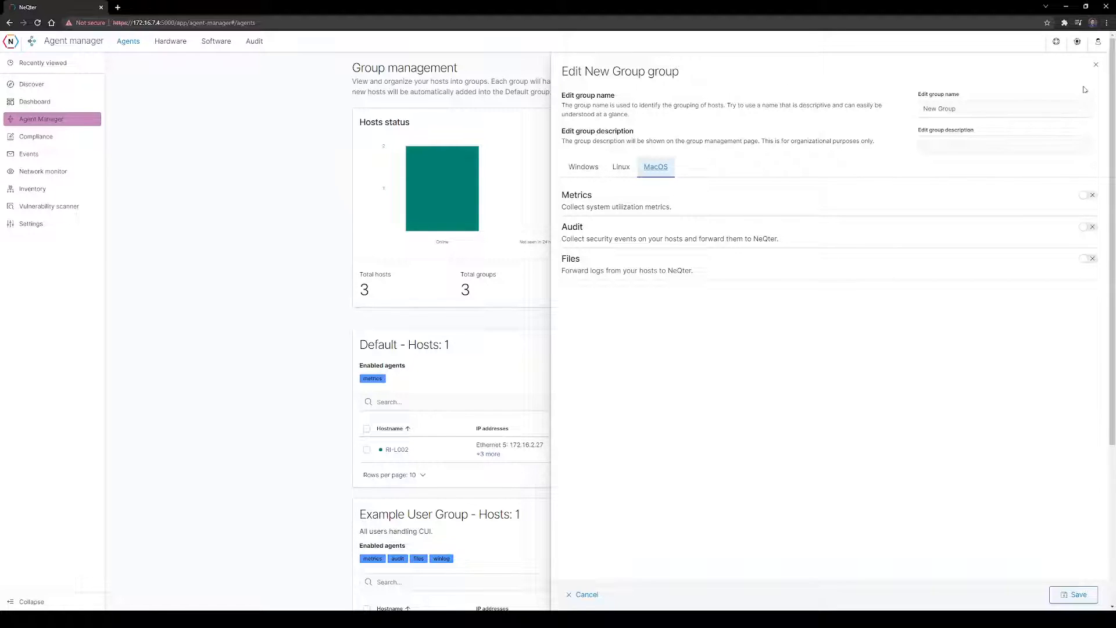
pyautogui.click(1096, 68)
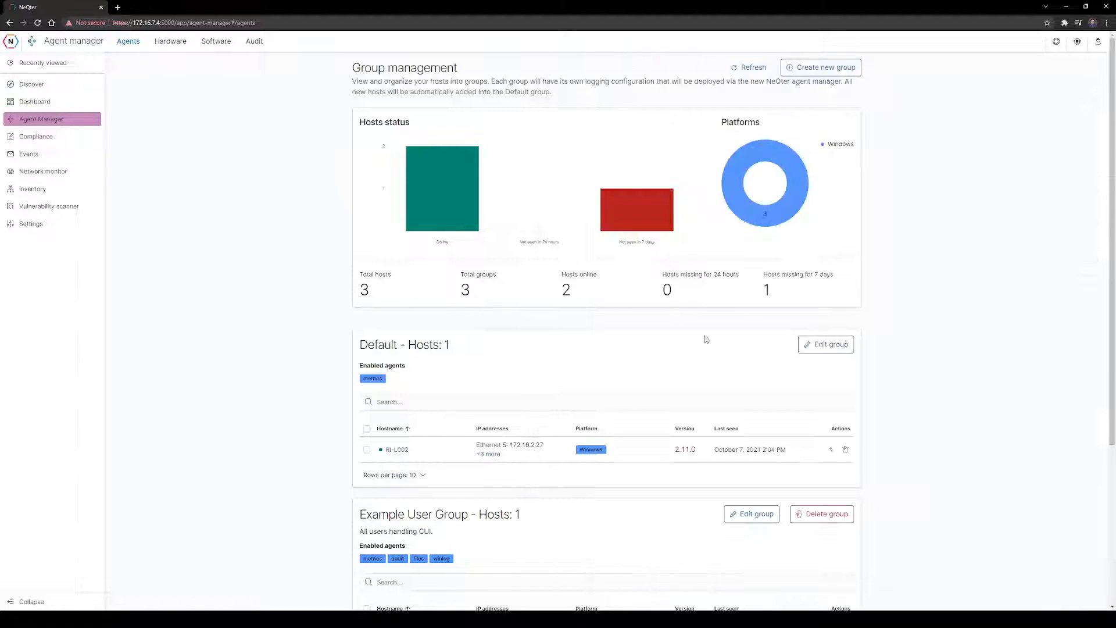
# Move host RI-L002 from the Default group to the Servers group.
pyautogui.scroll(-2, 717, 334)
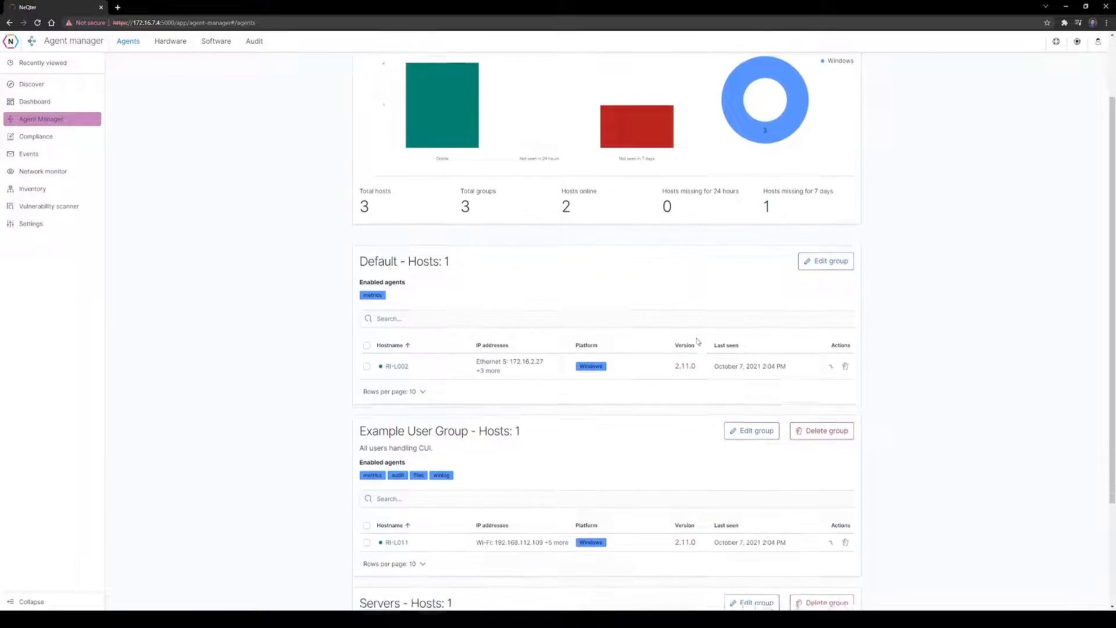
pyautogui.click(366, 363)
pyautogui.scroll(-1, 406, 367)
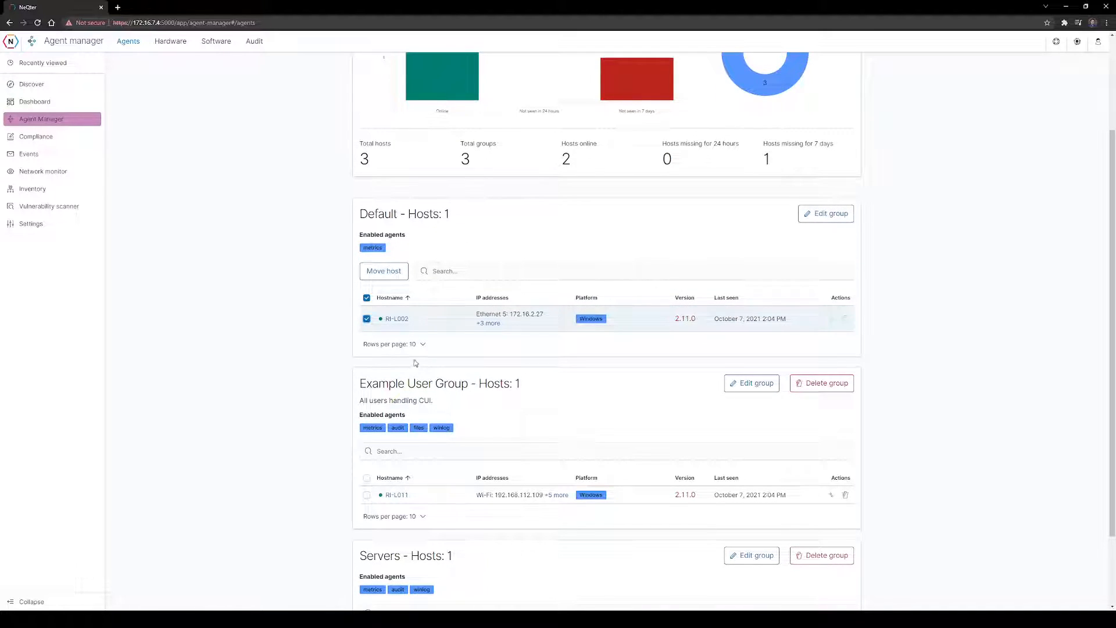
pyautogui.click(384, 271)
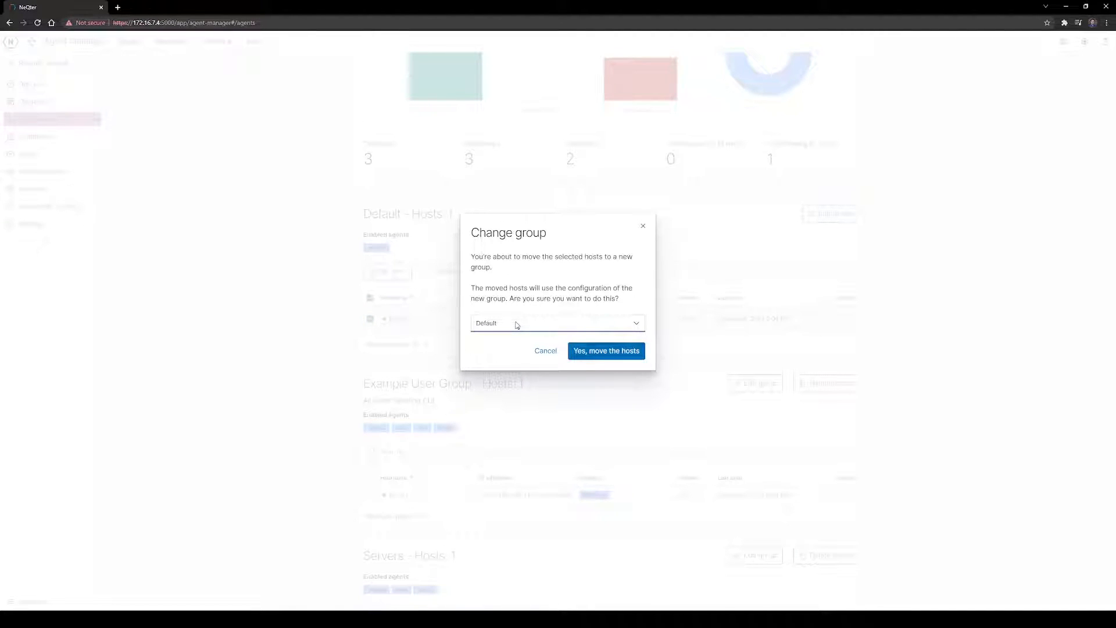
pyautogui.click(594, 354)
pyautogui.scroll(-2, 367, 389)
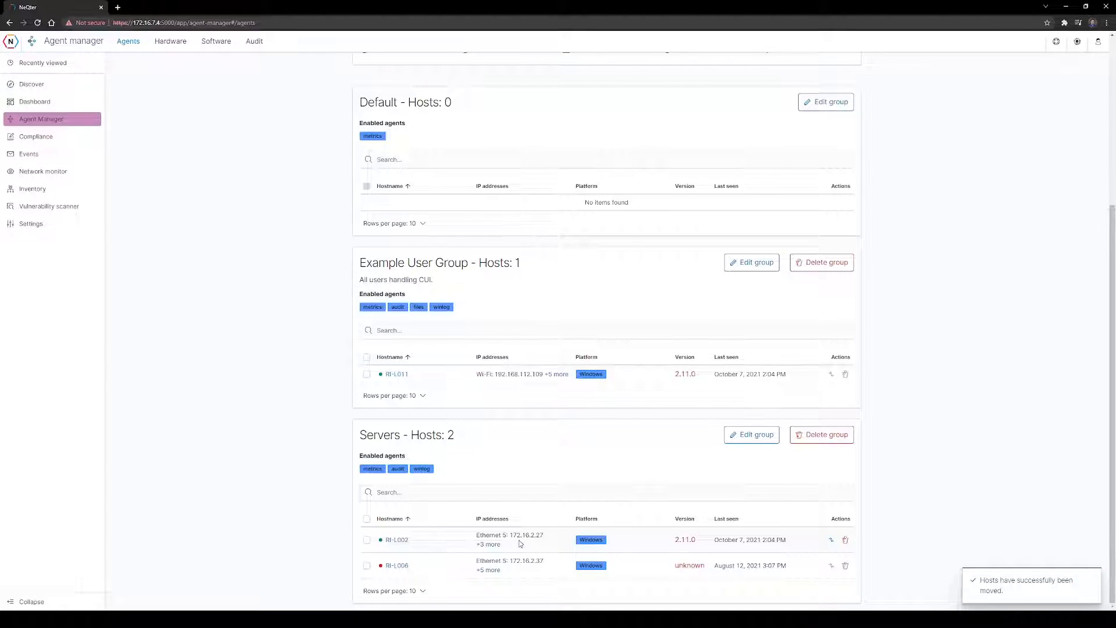
# Look over host RI-L002's information and the Servers group's Windows settings, closing each without changes.
pyautogui.click(397, 541)
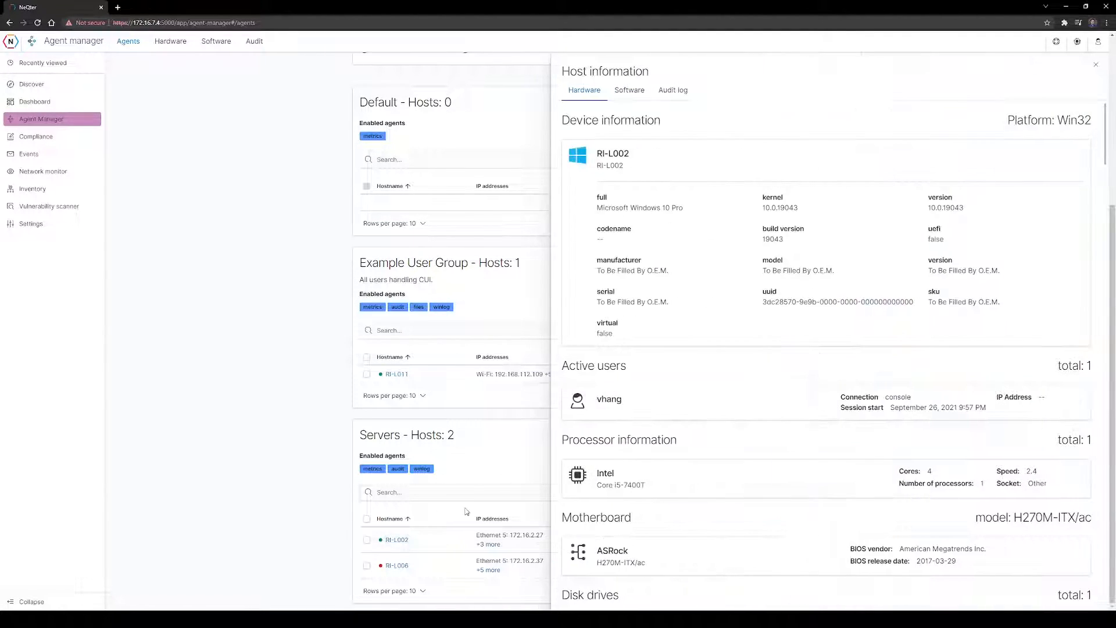
pyautogui.click(430, 521)
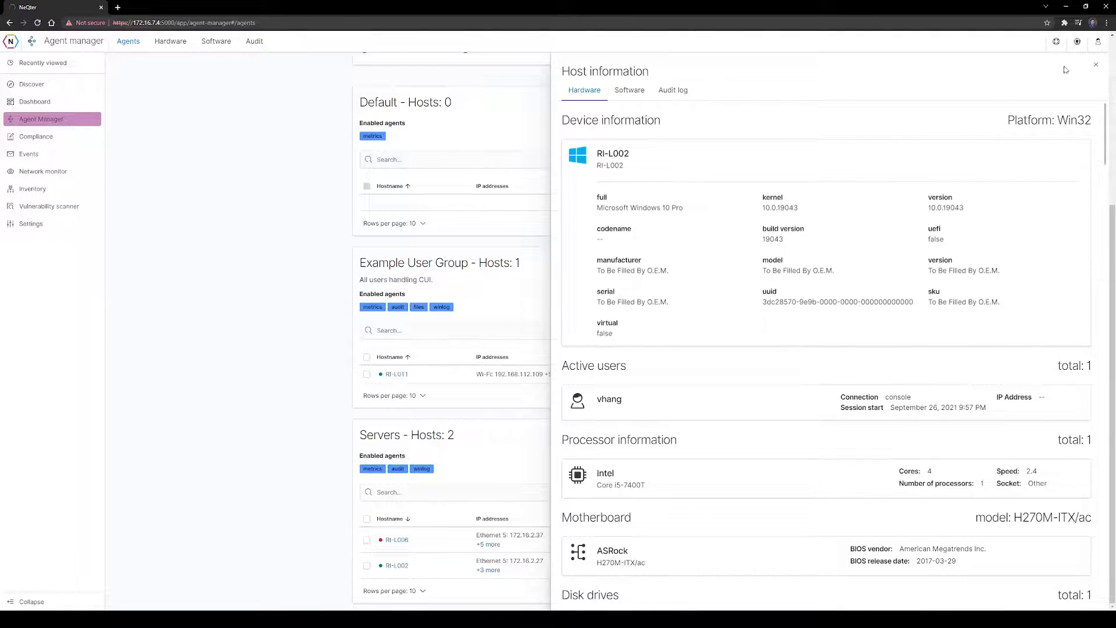
pyautogui.click(1096, 64)
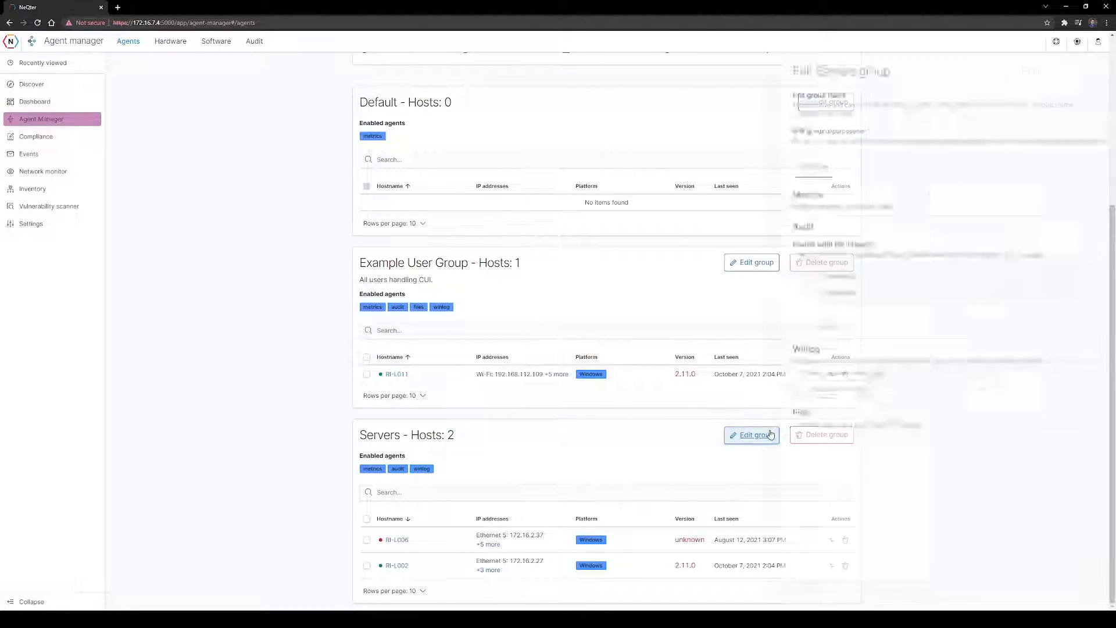
pyautogui.click(752, 435)
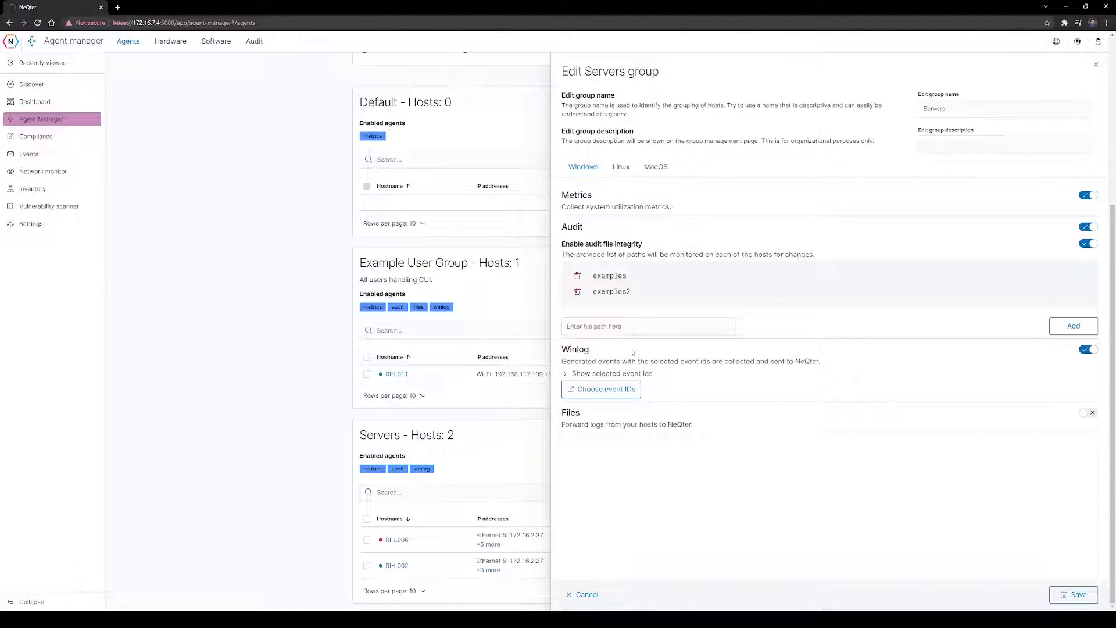
pyautogui.click(1096, 65)
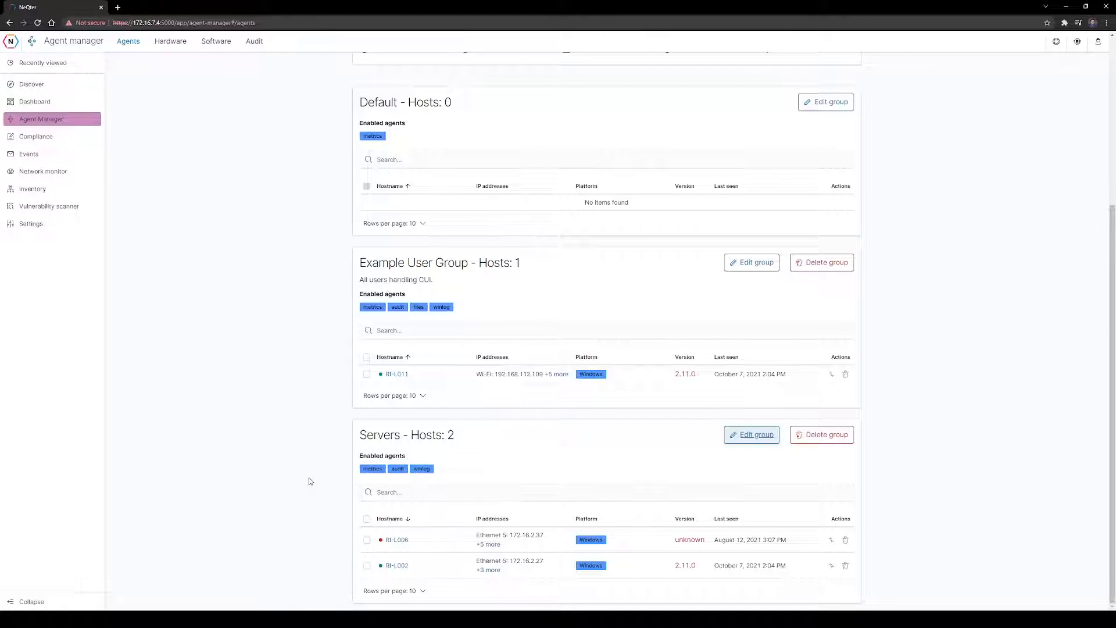
# Examine host RI-L002's hardware information with the device details collapsed, and close it.
pyautogui.click(397, 567)
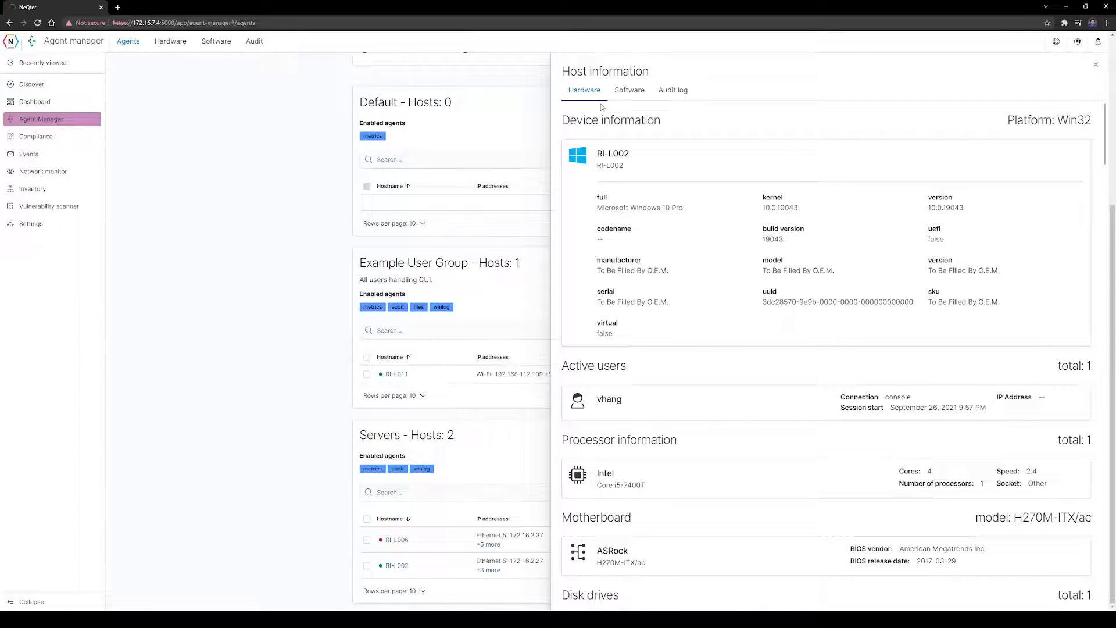
pyautogui.click(645, 164)
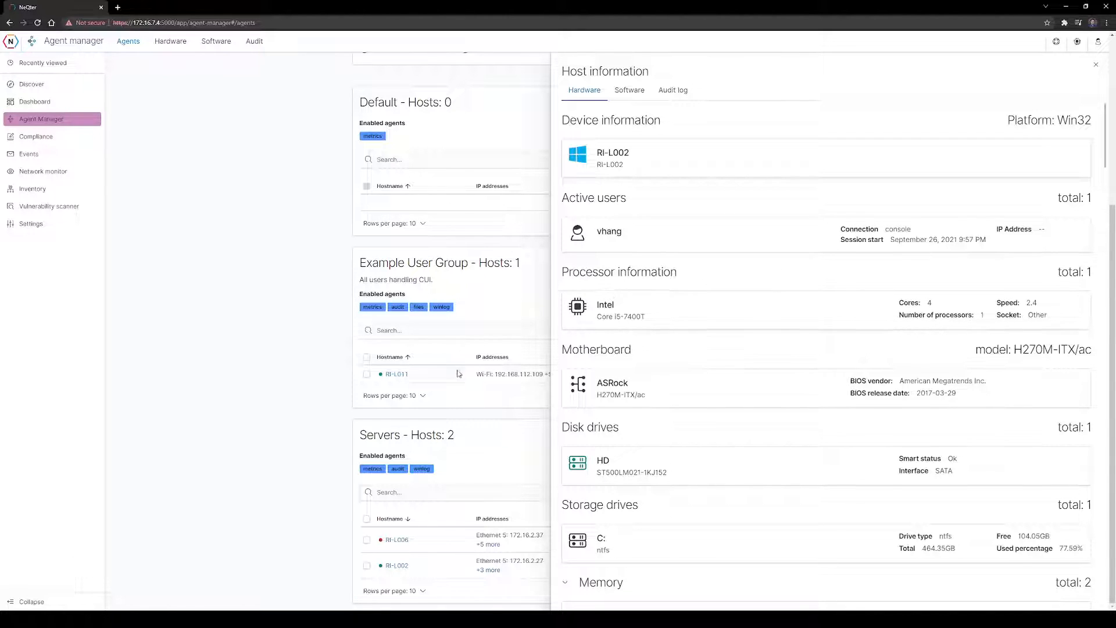
pyautogui.click(1097, 66)
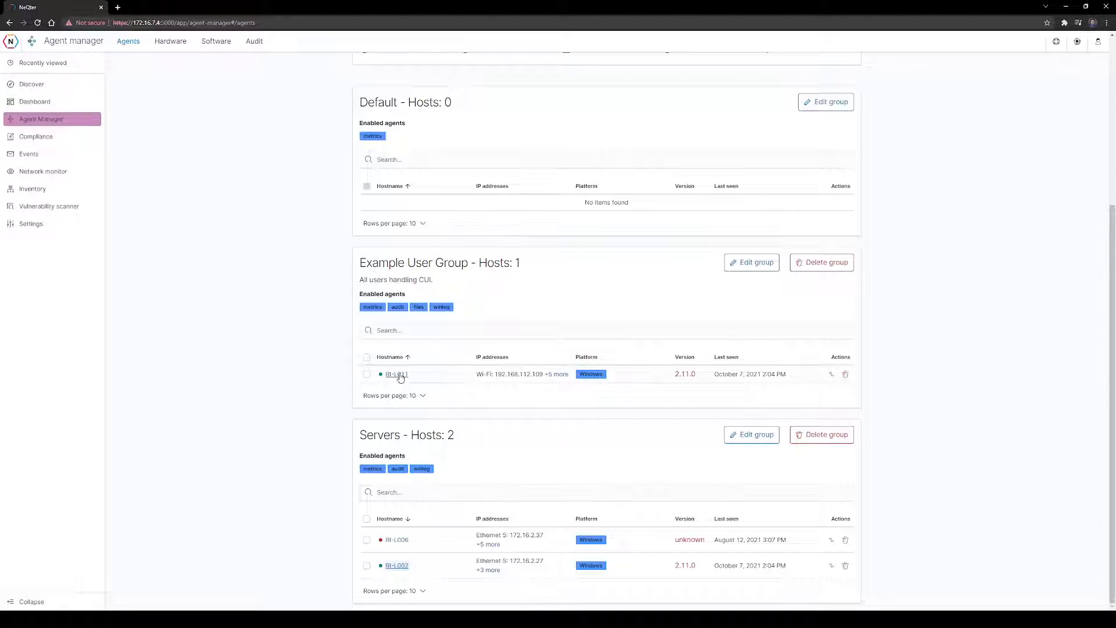
# Open host RI-L011's information from the Example User Group and expand its device details for review.
pyautogui.click(399, 375)
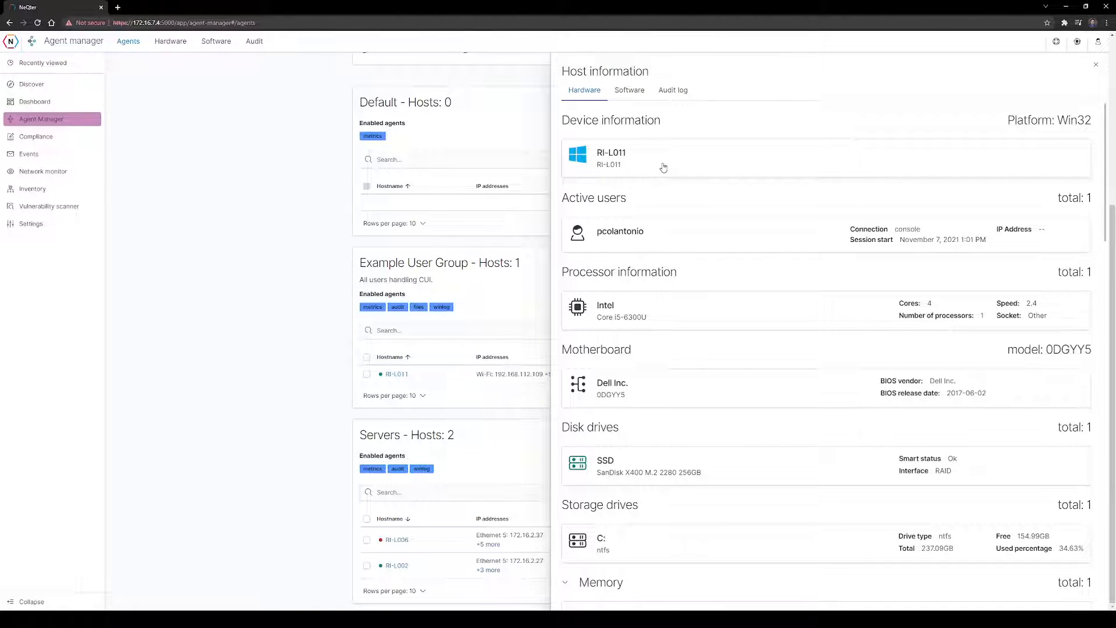
pyautogui.scroll(-2, 648, 183)
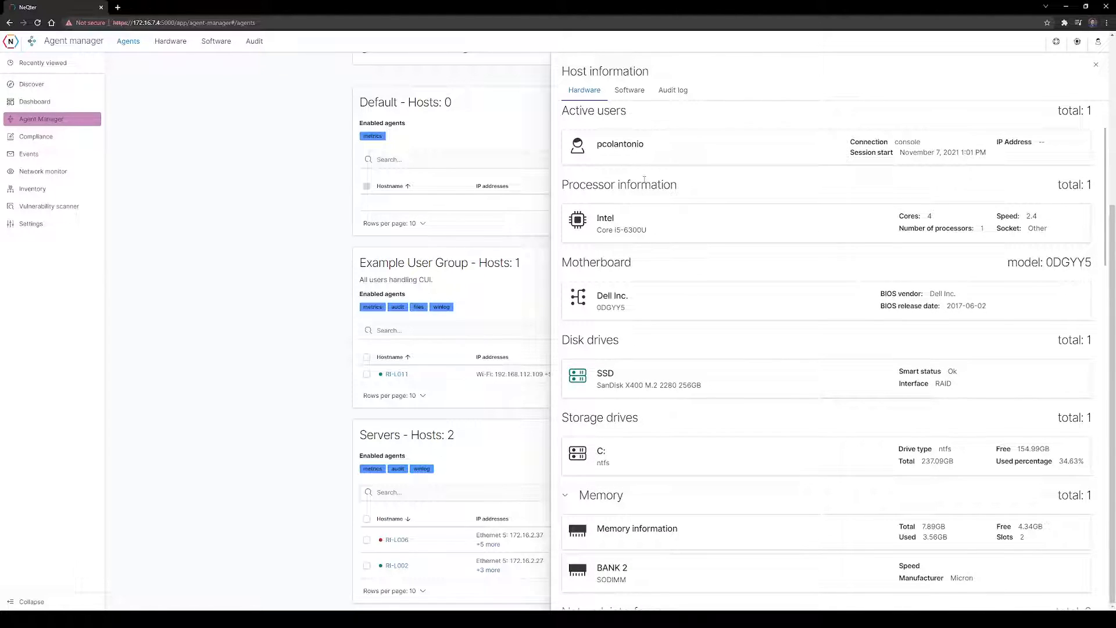
pyautogui.scroll(2, 644, 180)
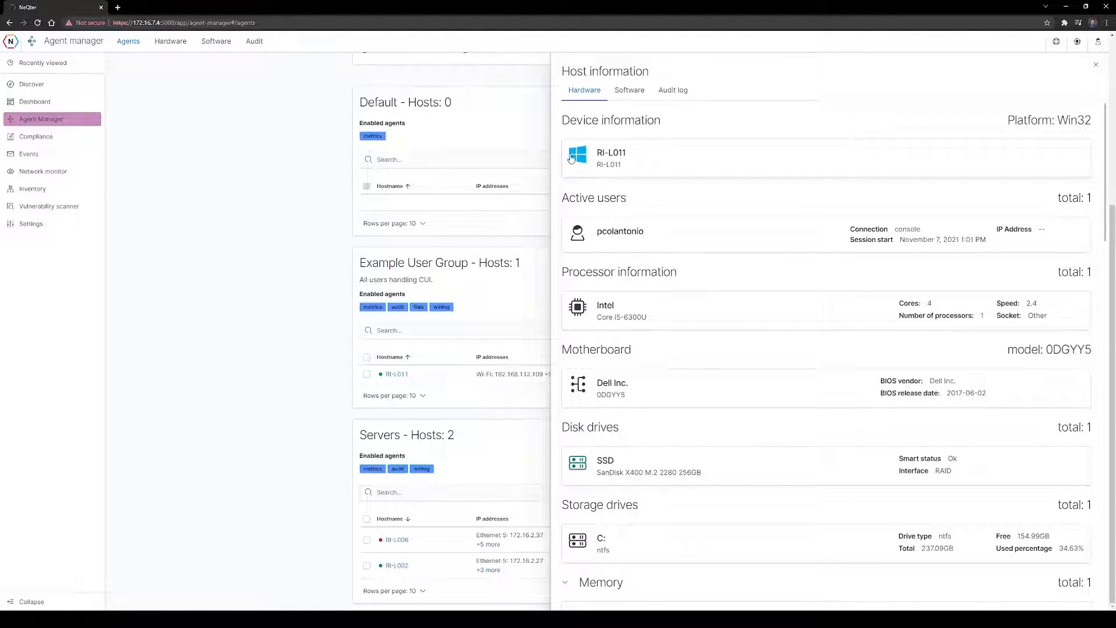
pyautogui.click(650, 164)
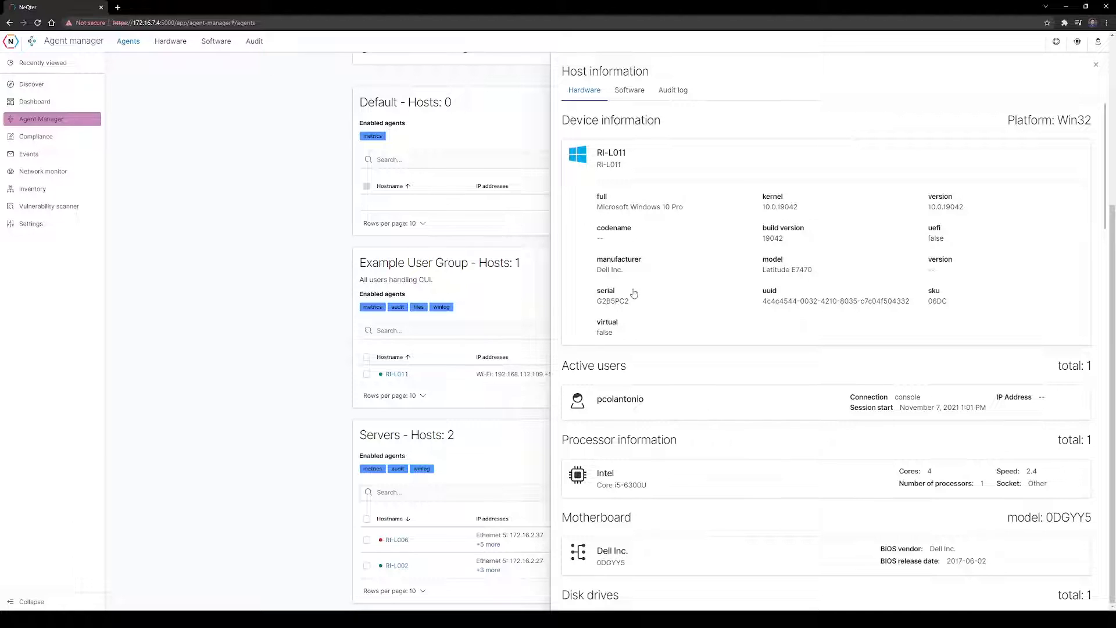
pyautogui.scroll(-1, 669, 224)
pyautogui.scroll(-2, 646, 320)
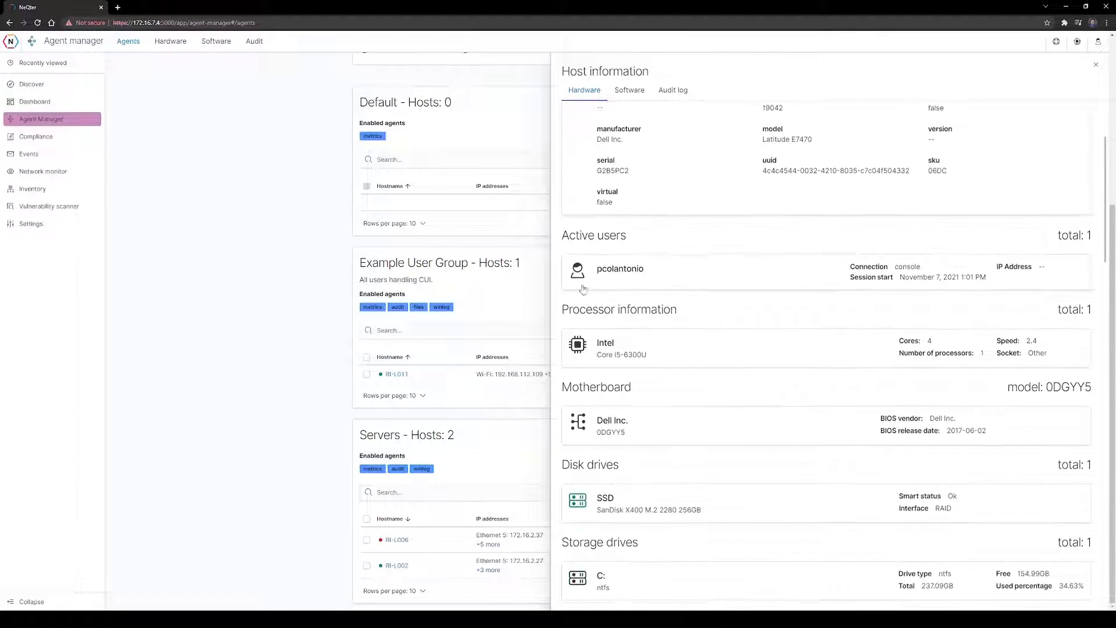
# Expand the SSD's details under host RI-L011's disk drives and look over the storage and memory sections.
pyautogui.scroll(-2, 638, 378)
pyautogui.click(628, 416)
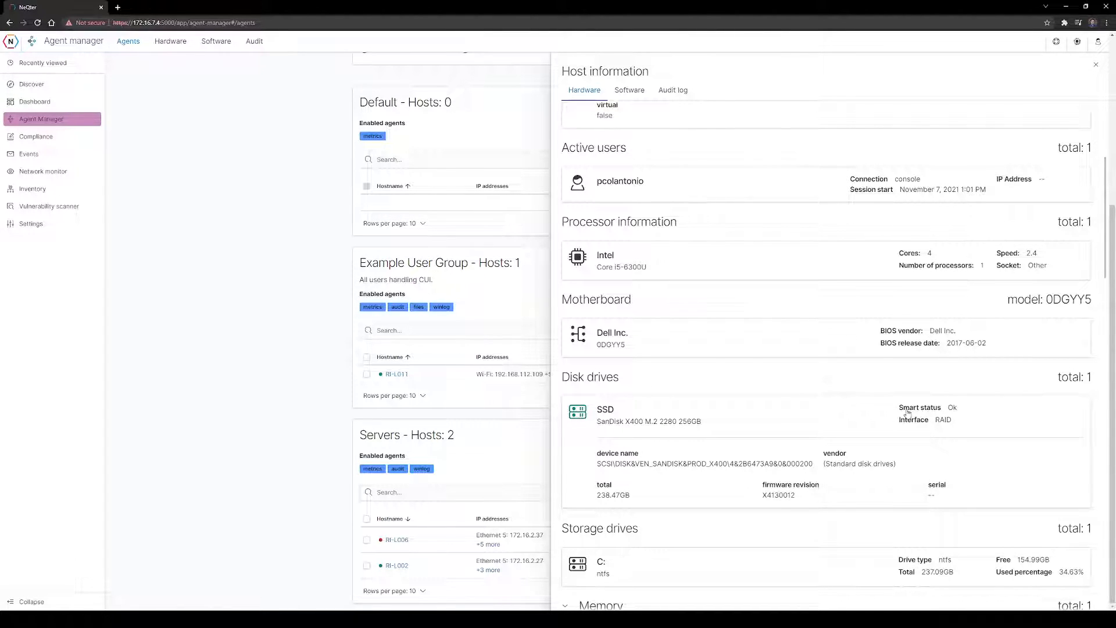
pyautogui.scroll(-2, 657, 383)
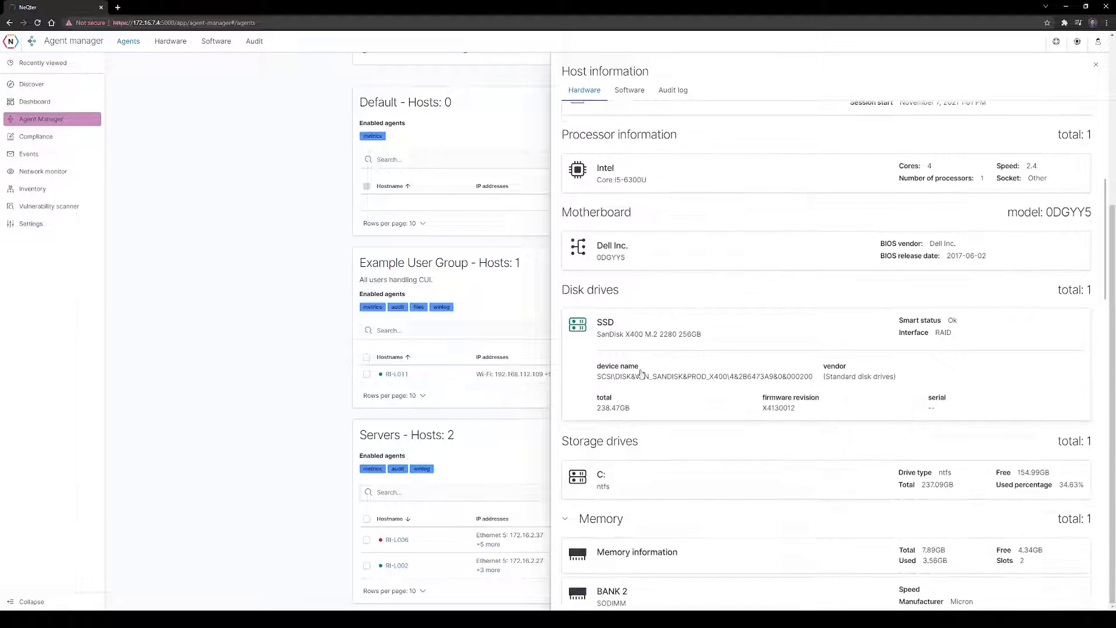
pyautogui.scroll(-1, 596, 353)
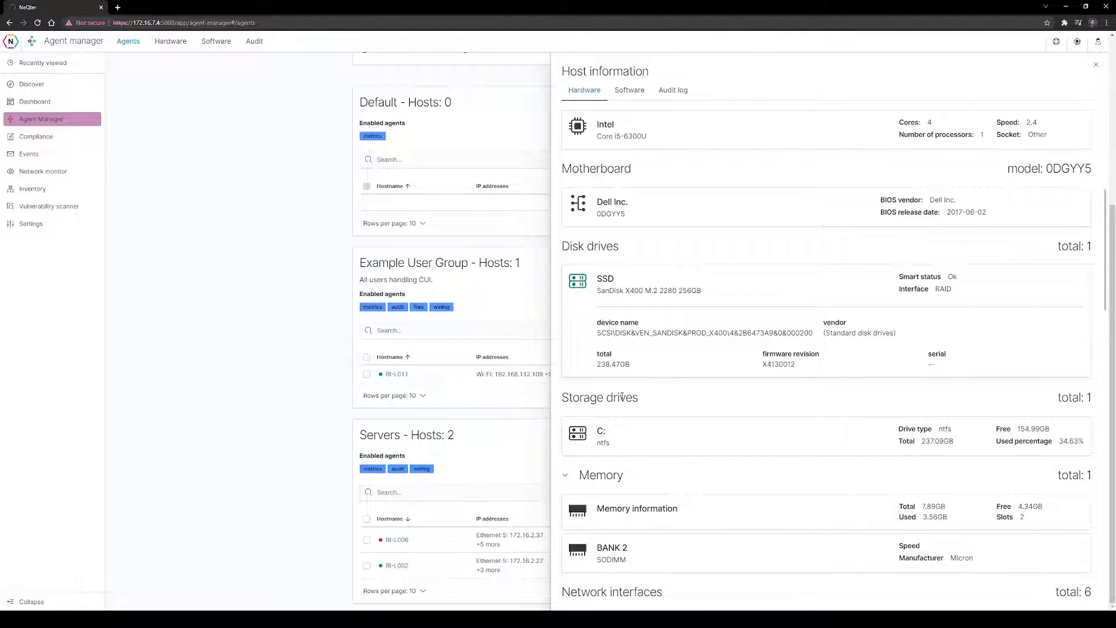
pyautogui.scroll(5, 620, 372)
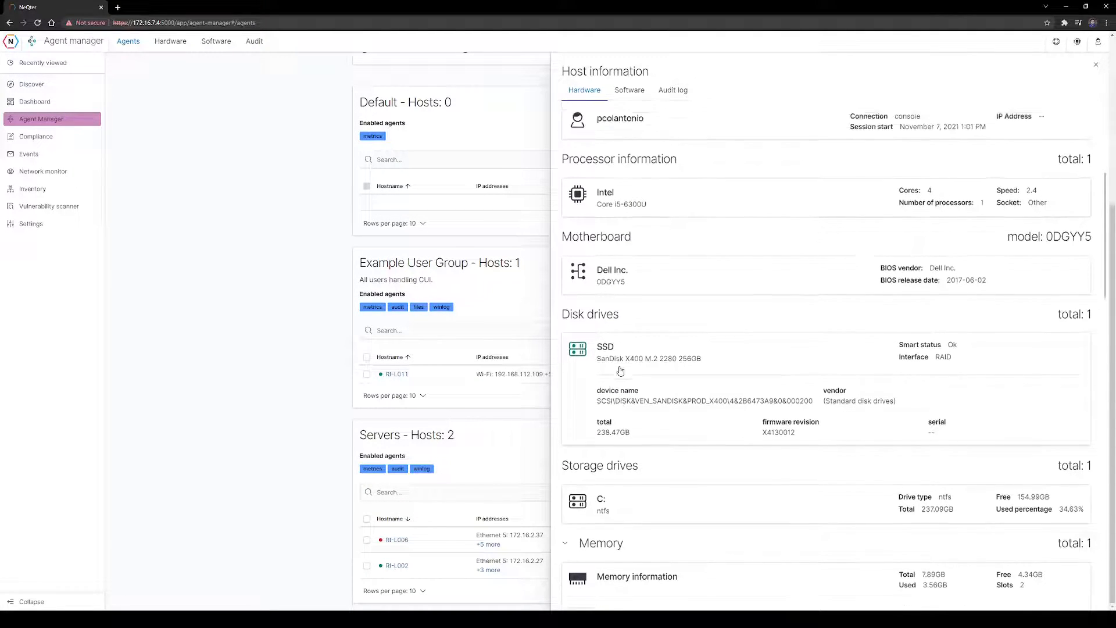
# Review host RI-L011's installed software through page 3 and its audit log, return to its hardware information, and close it.
pyautogui.click(630, 90)
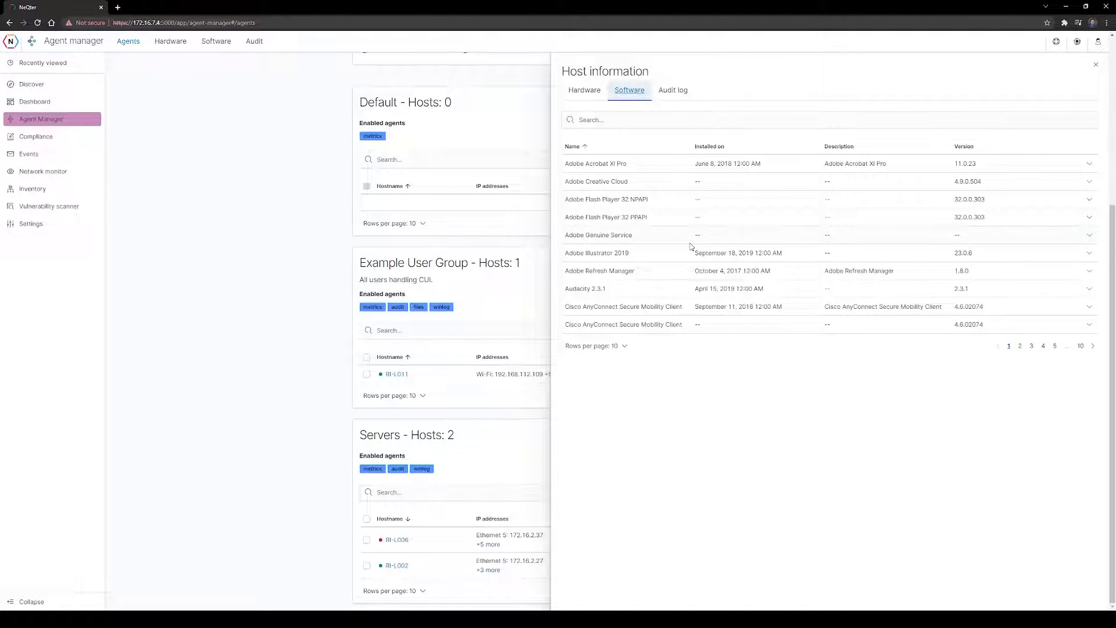
pyautogui.click(1020, 346)
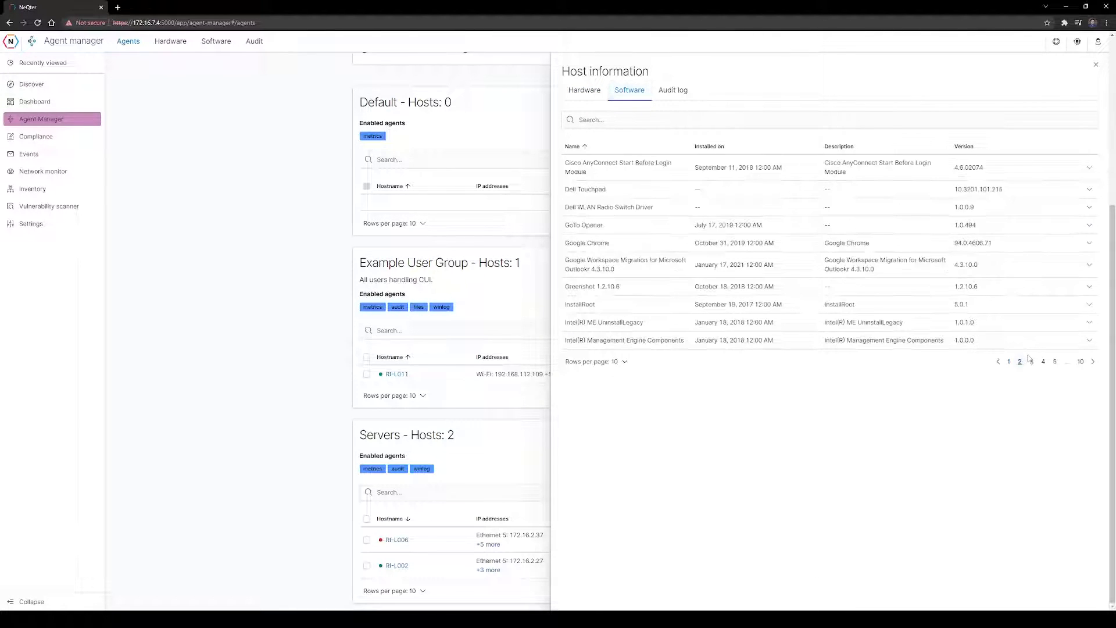
pyautogui.click(1032, 363)
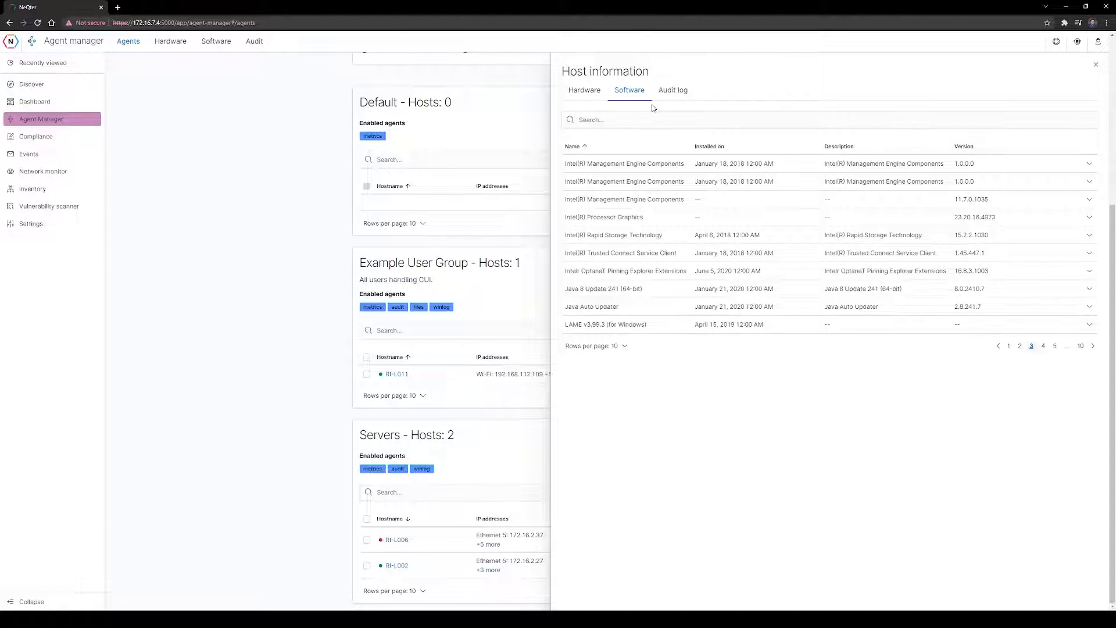
pyautogui.click(680, 94)
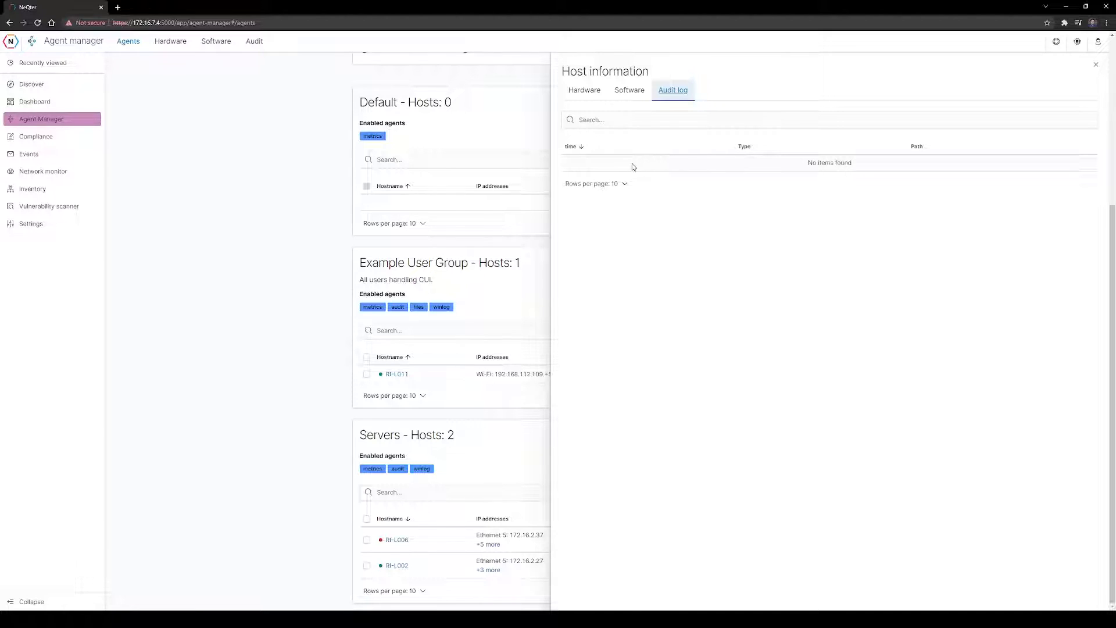
pyautogui.click(630, 91)
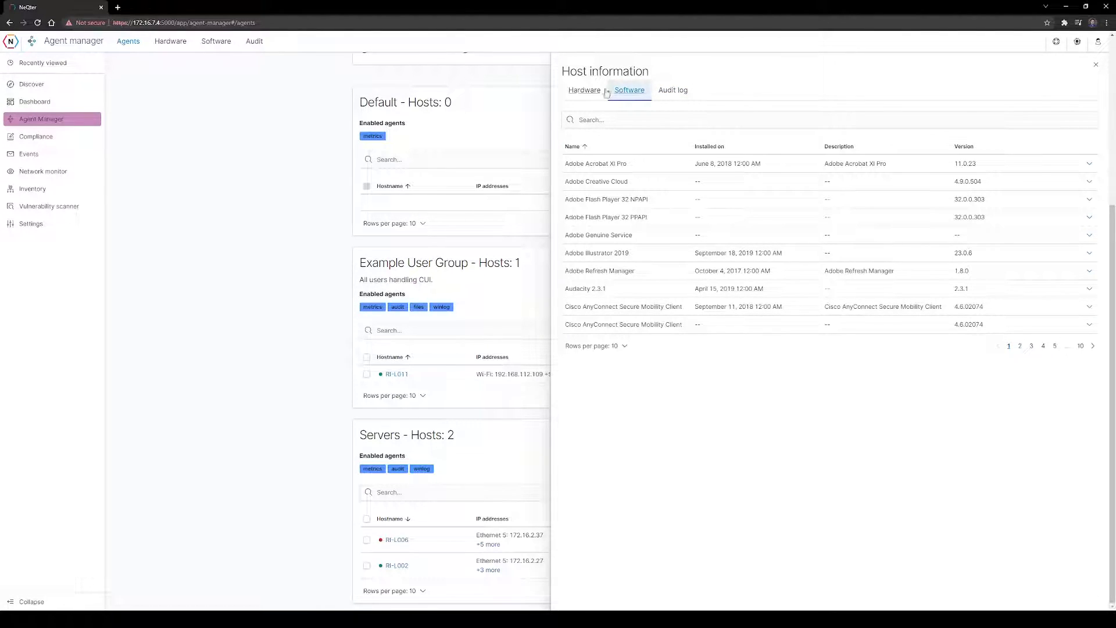
pyautogui.click(586, 91)
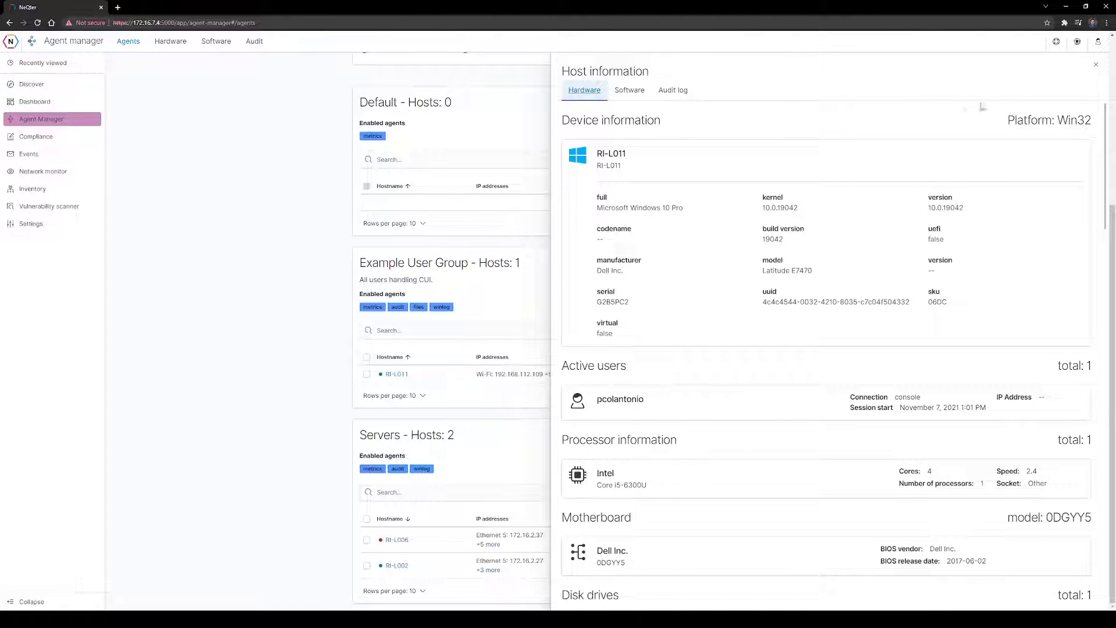
pyautogui.click(1096, 65)
# Show the hardware of all inventoried hosts, view host RI-L002's information from that list, and close it.
pyautogui.scroll(5, 520, 317)
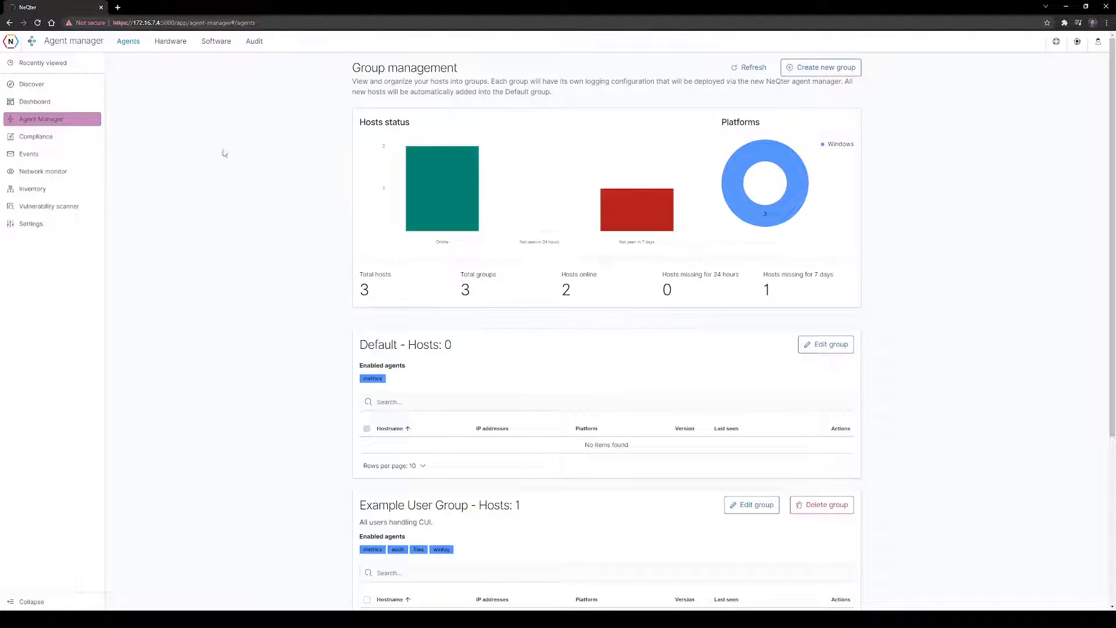
pyautogui.click(171, 42)
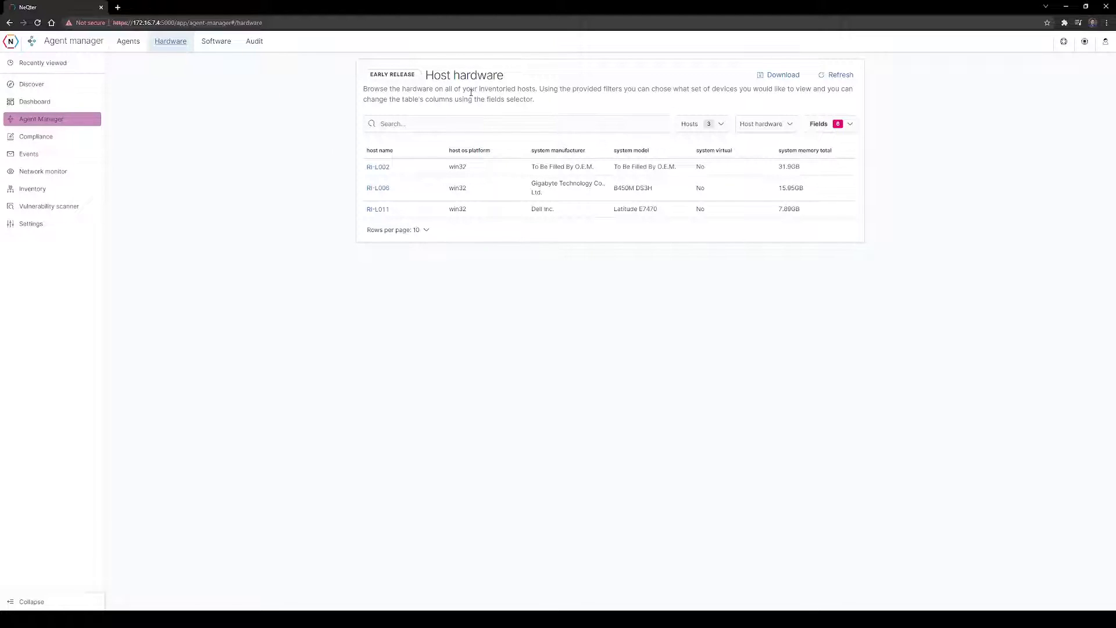
pyautogui.click(379, 167)
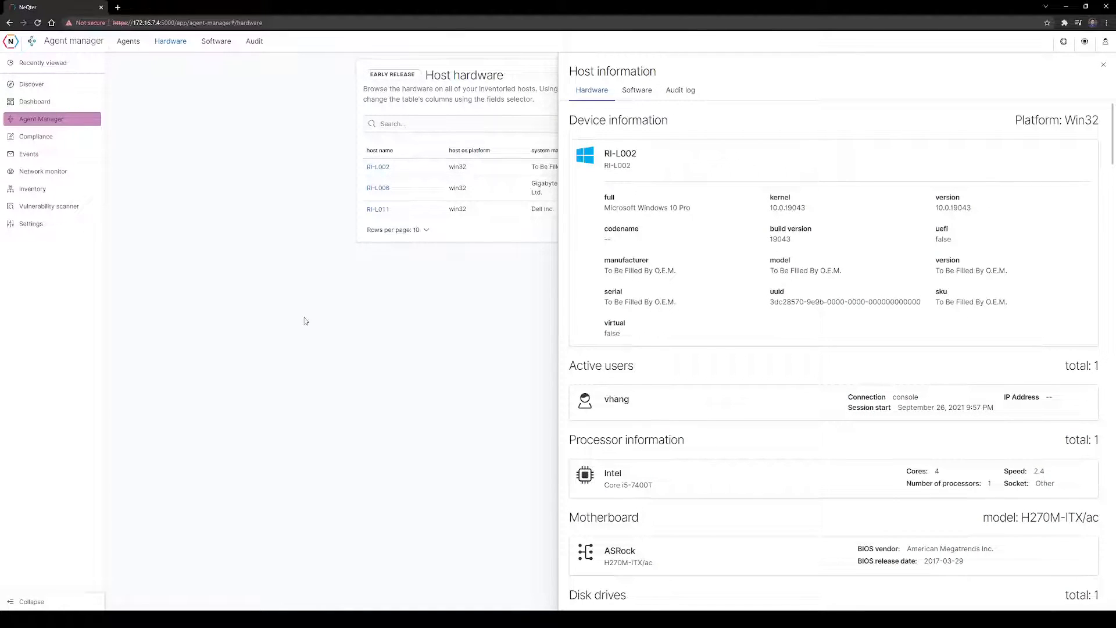
pyautogui.click(1104, 64)
# Show the software of all inventoried hosts, expand 7-Zip 19.00 (x64) to see its hosts, and activate the software search.
pyautogui.click(218, 41)
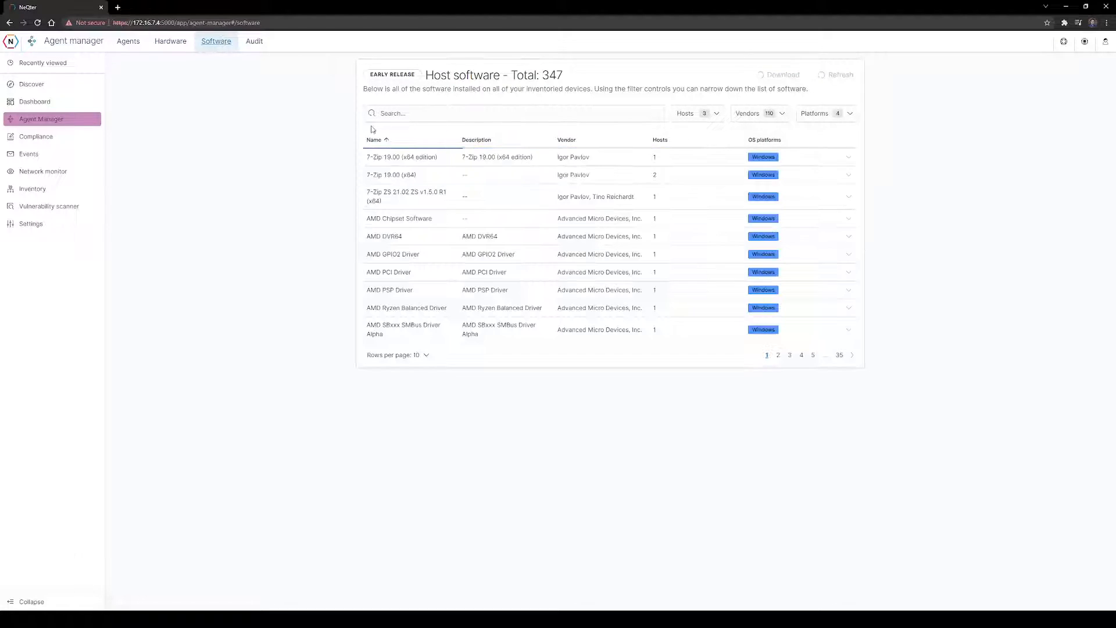
pyautogui.moveTo(366, 174); pyautogui.dragTo(382, 175)
pyautogui.click(383, 174)
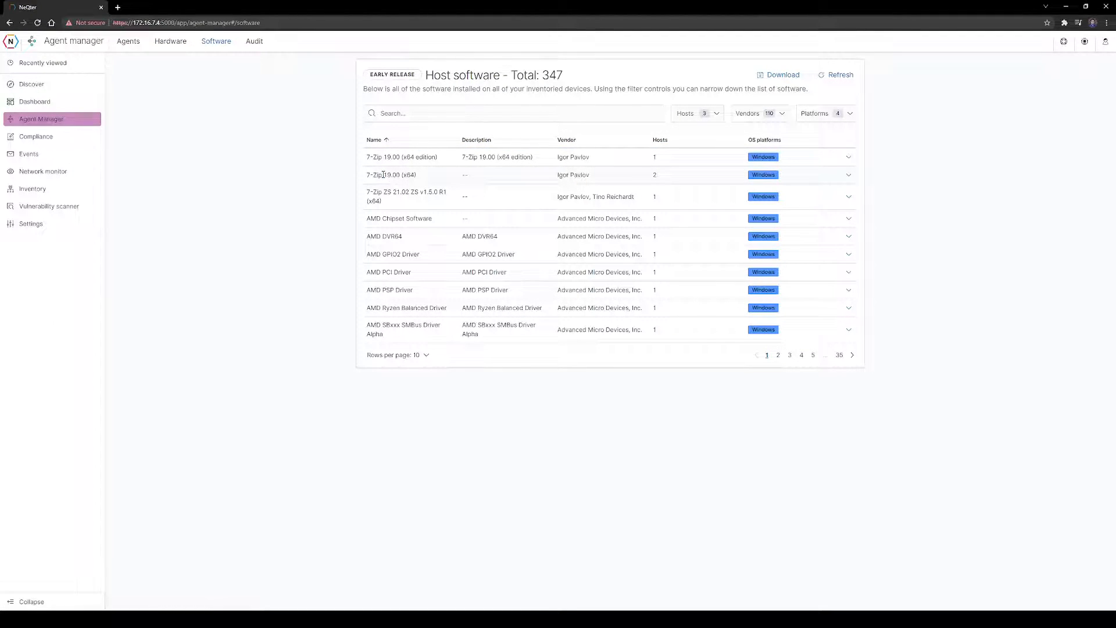
pyautogui.click(849, 175)
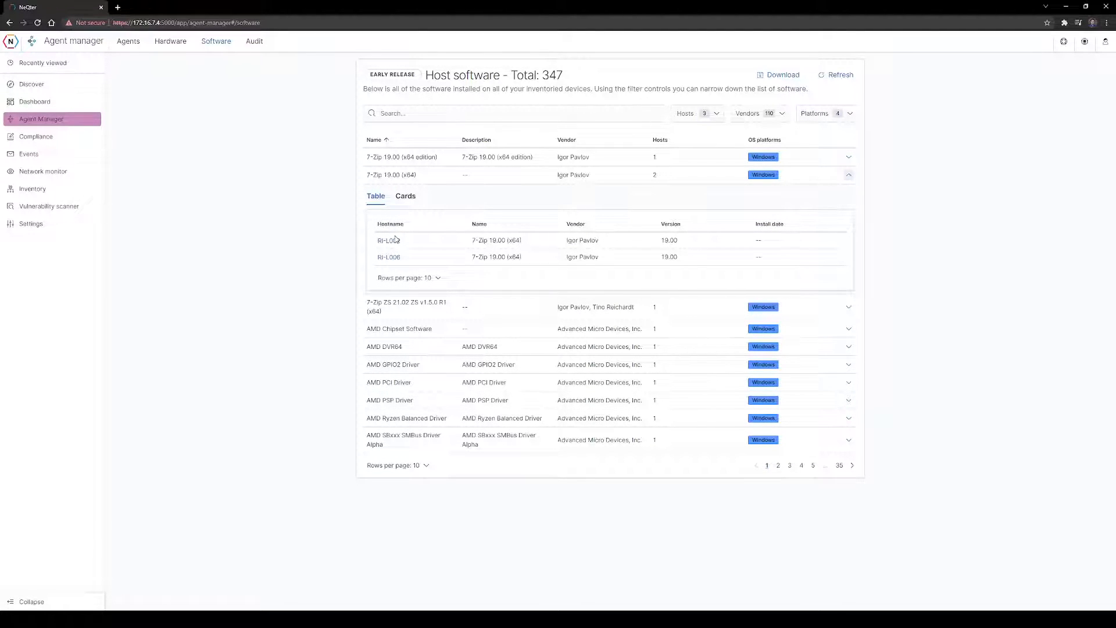
pyautogui.click(407, 113)
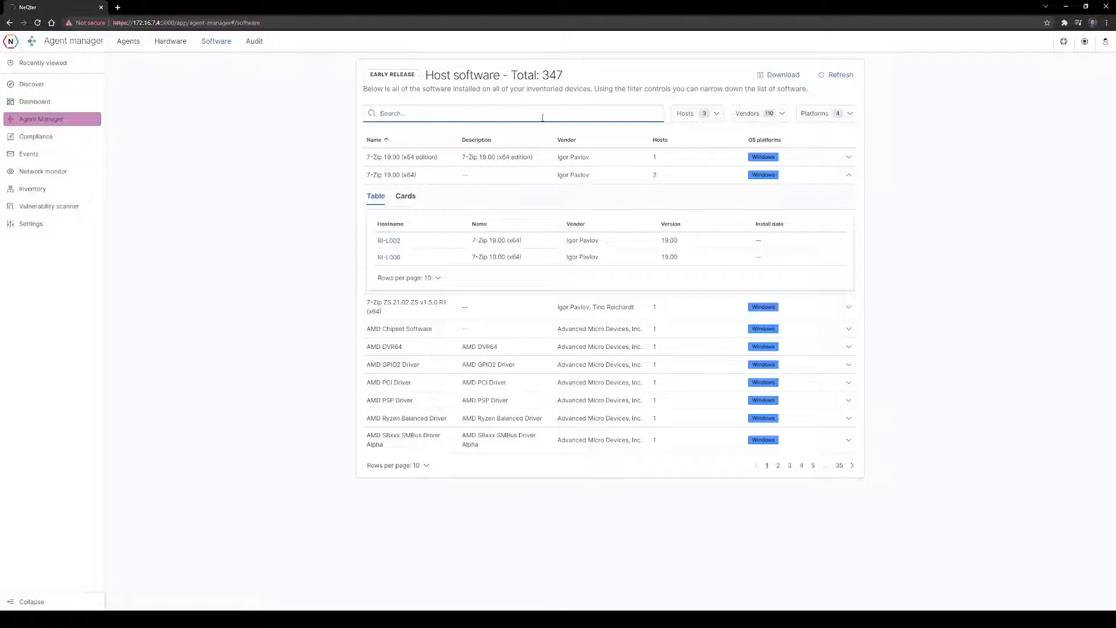